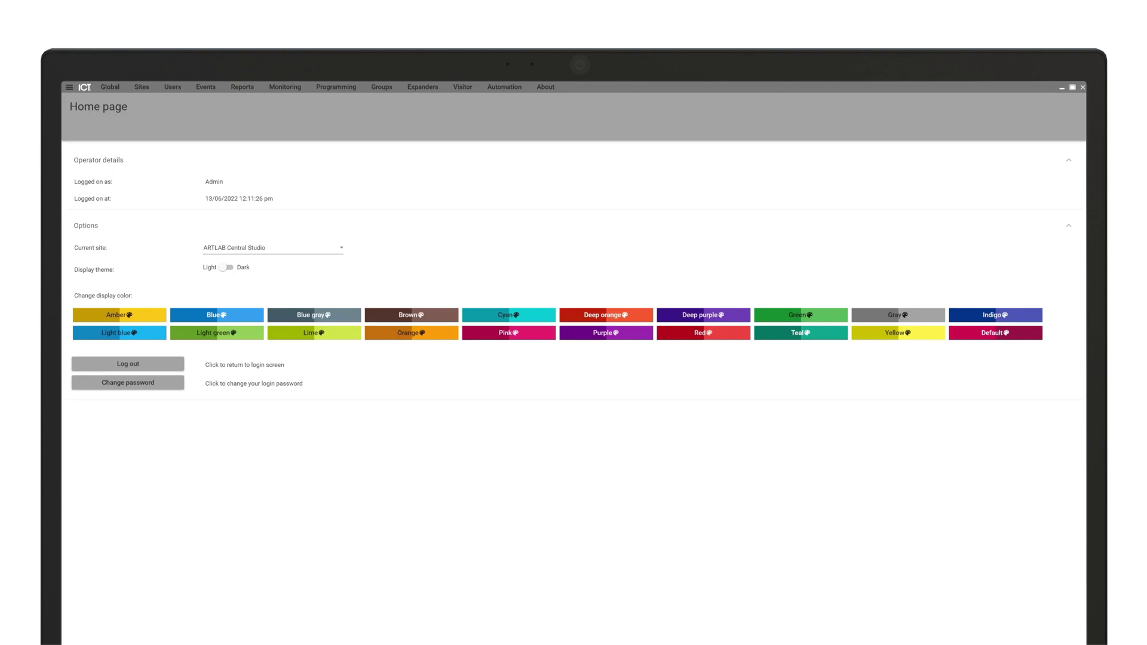
Bring up the Monitoring > Setup submenu from the home page
left_click(282, 87)
left_click(247, 145)
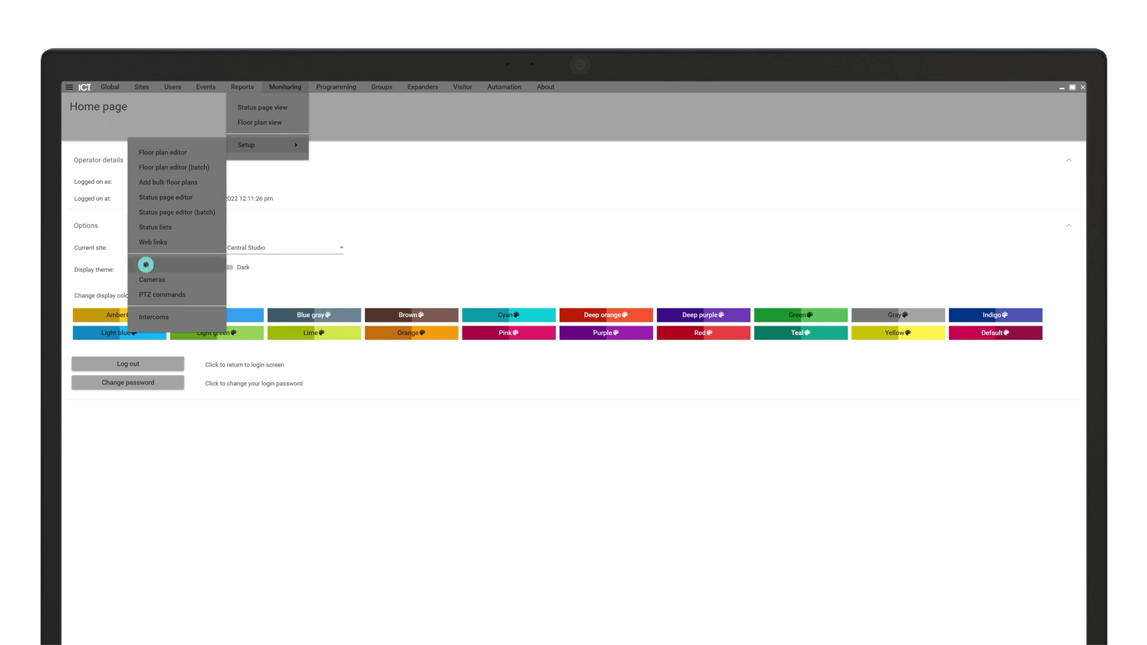
Start a new DVR record named DVR at IP 10.100.22.29, port 80
left_click(146, 265)
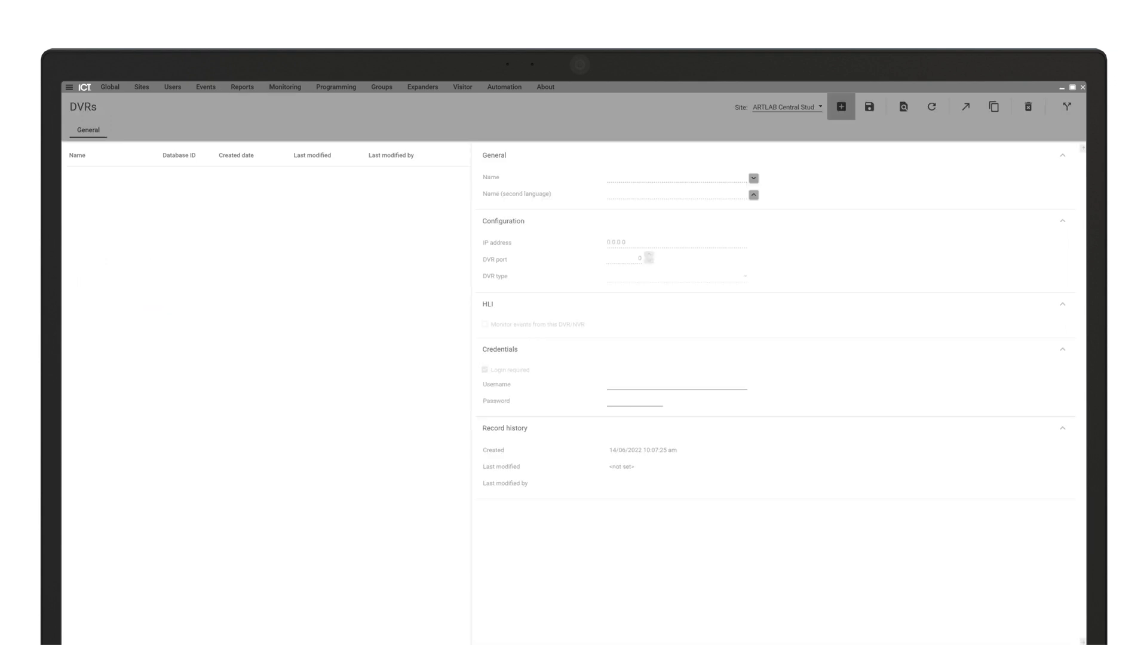
left_click(841, 107)
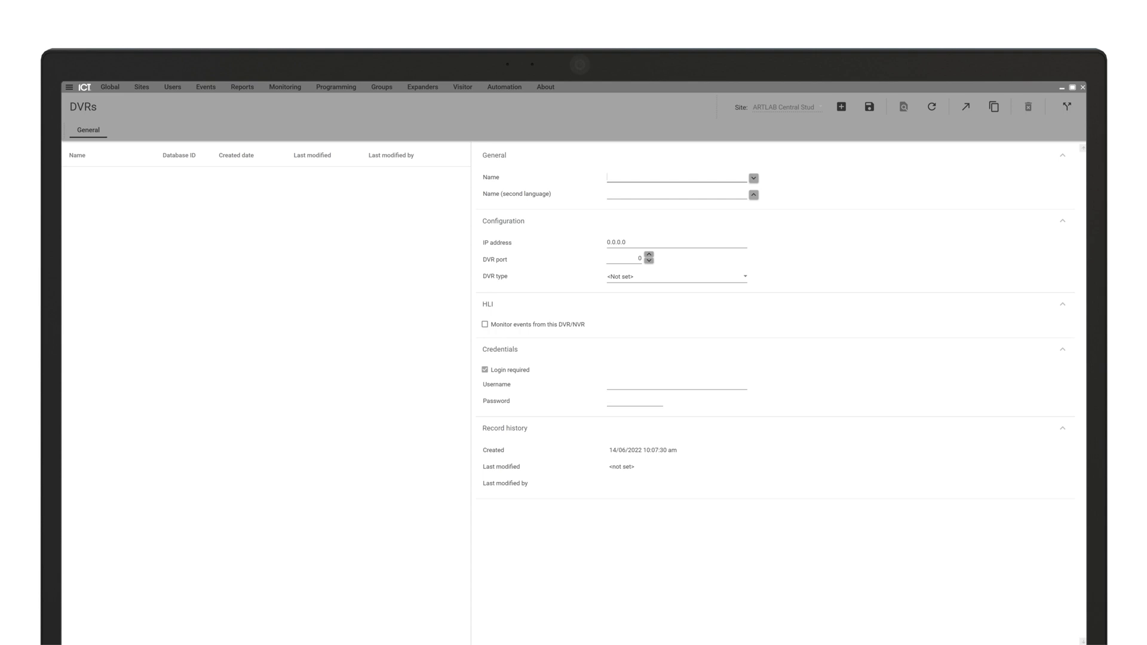
left_click(491, 178)
type("DVR")
left_click(495, 242)
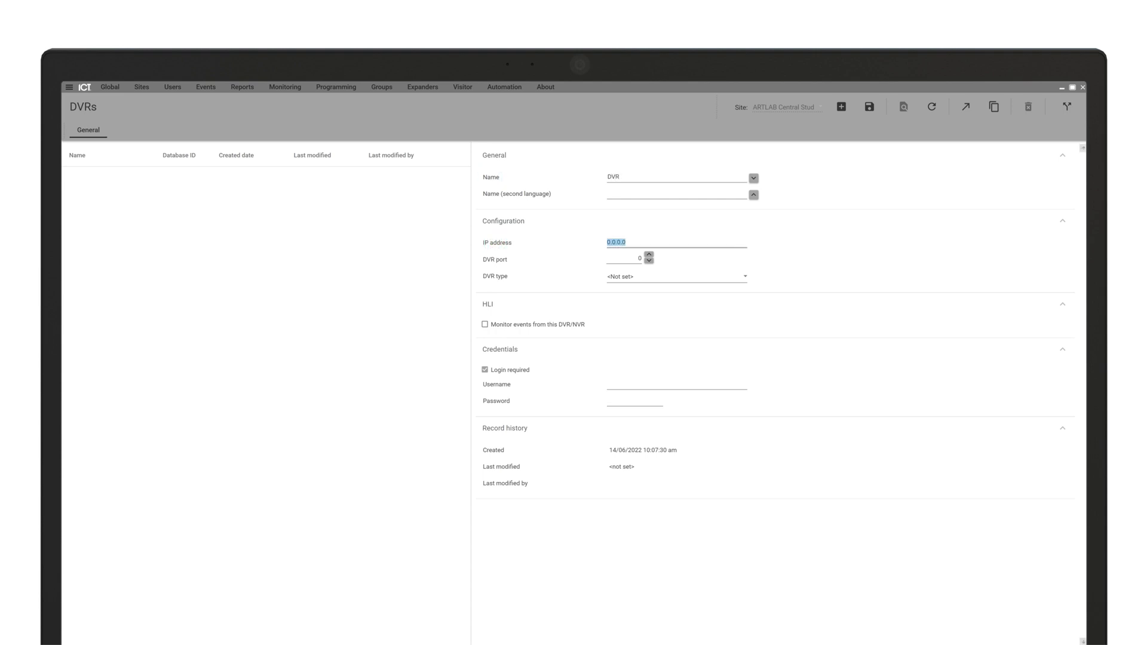
type("10.")
type("100")
left_click(494, 259)
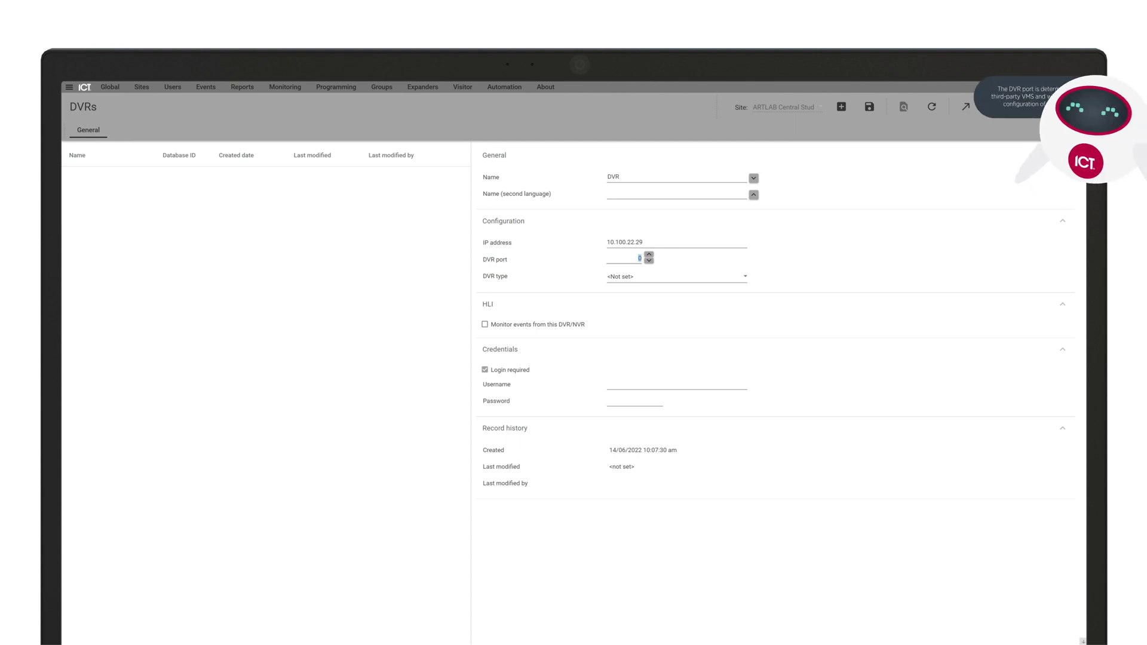
type("80")
Set the DVR type to Custom with service port 8091
left_click(496, 275)
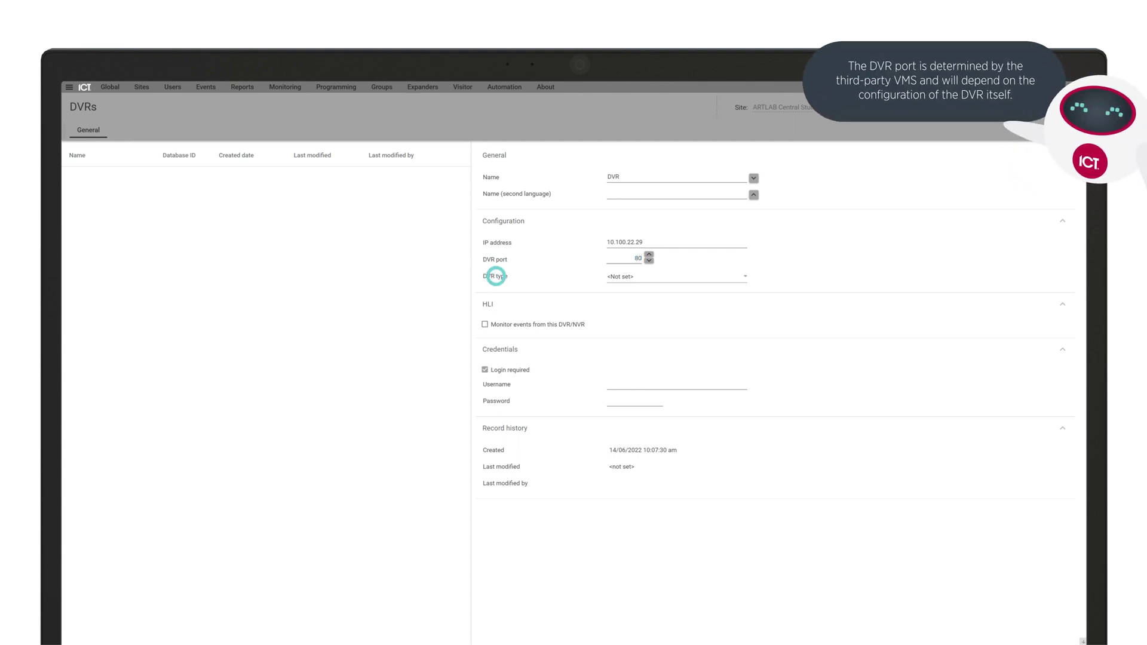
key("Down")
key("Down")
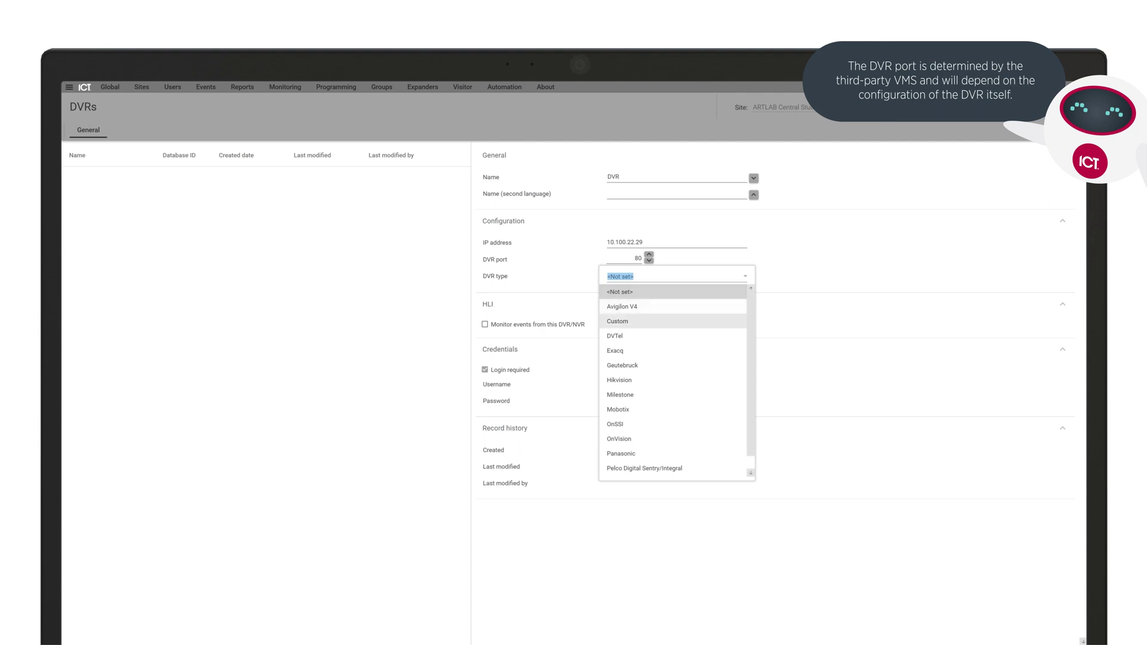
key("Return")
left_click(497, 276)
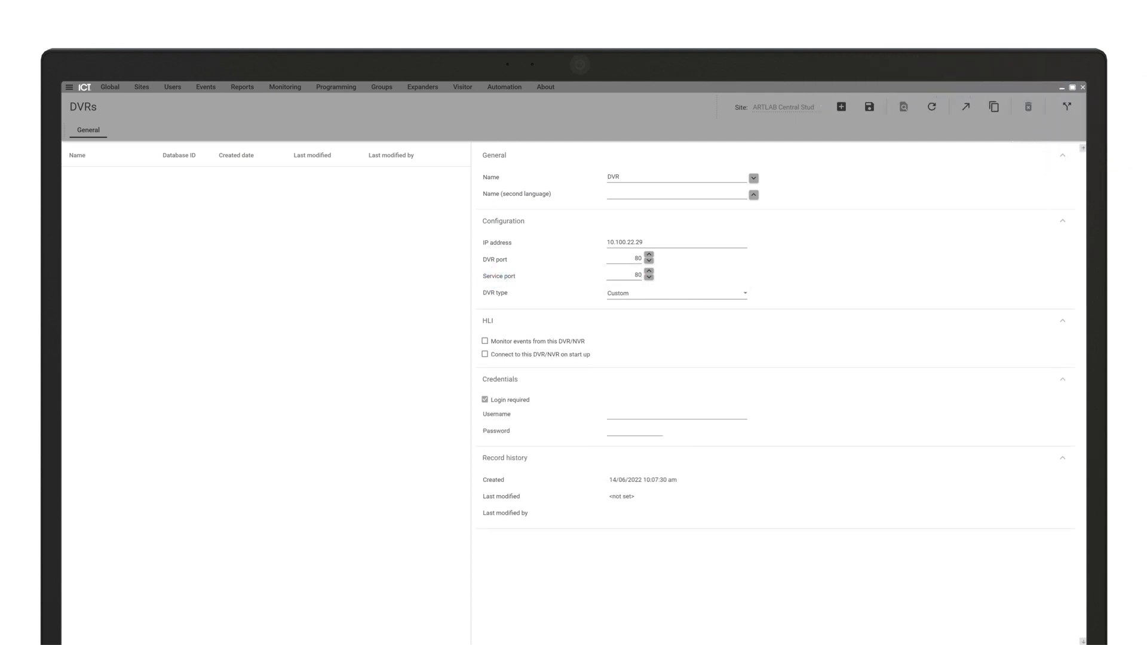
type("8091")
Enable HLI event monitoring and connect-on-startup, set login options, and save the DVR
left_click(485, 341)
left_click(485, 354)
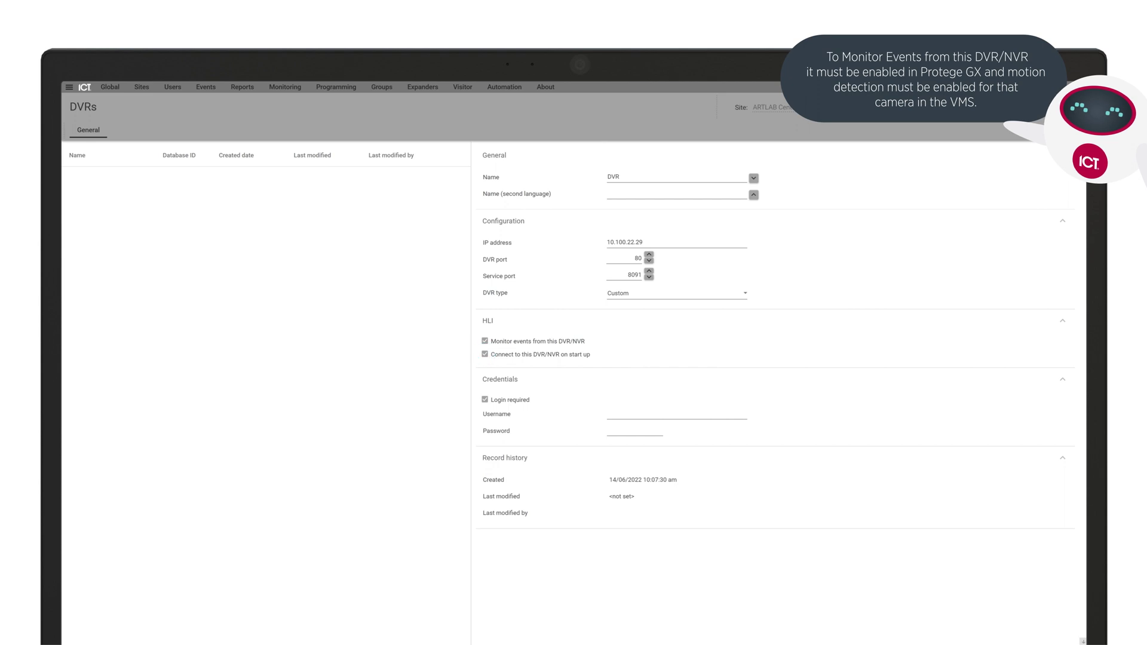
left_click(485, 400)
left_click(623, 413)
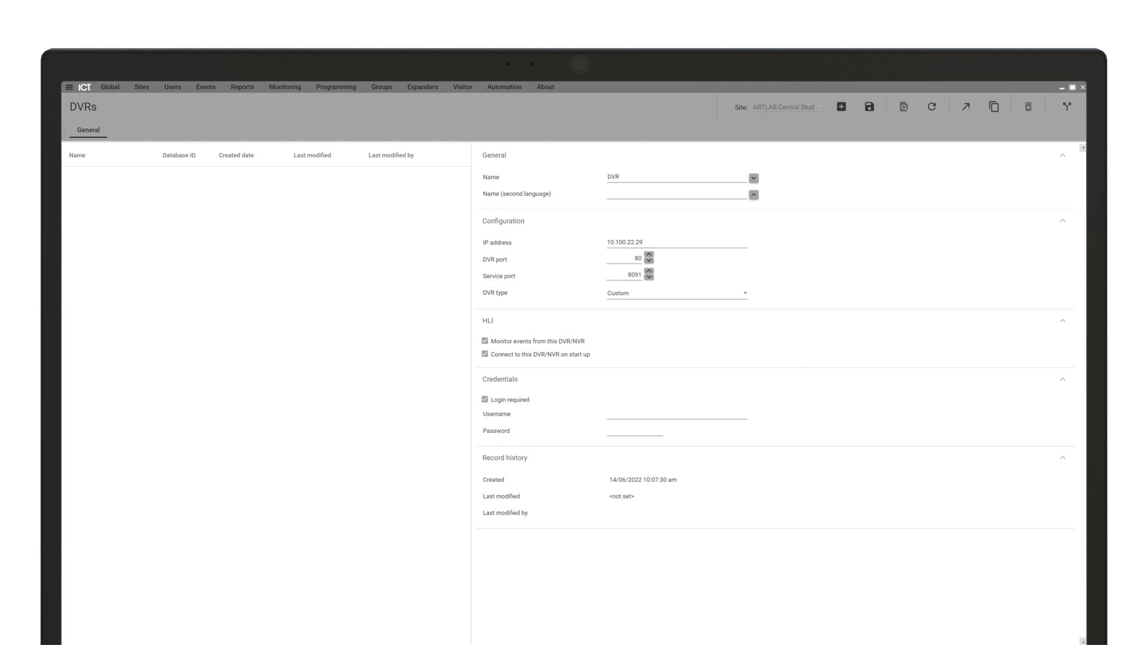
left_click(870, 107)
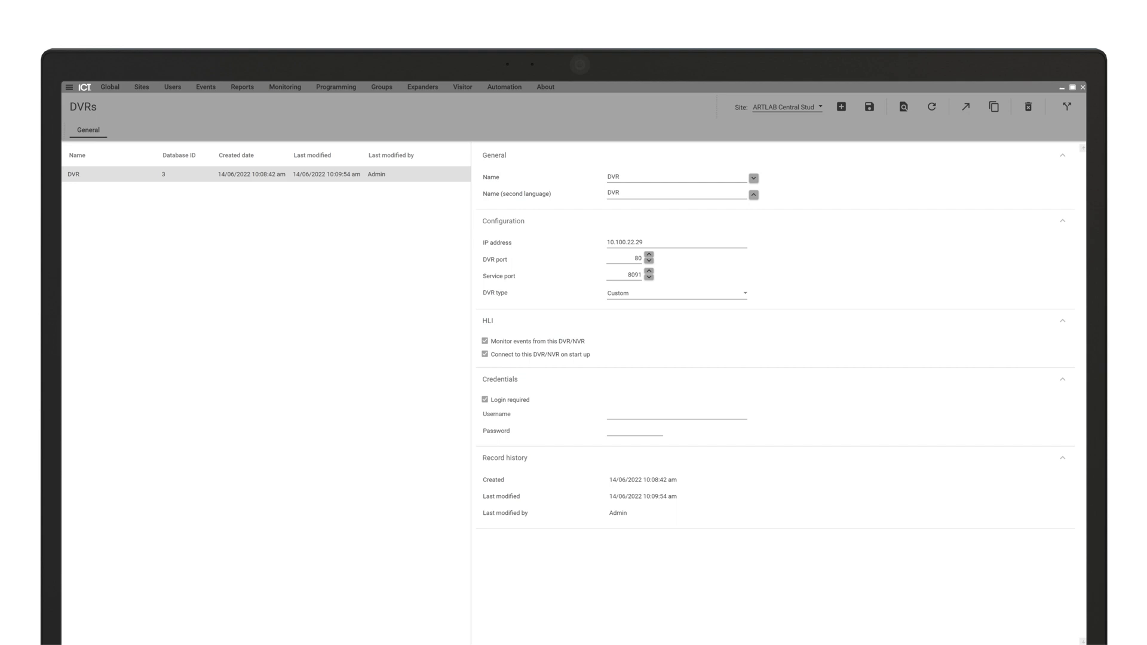
Start a new camera record named Hallway to Server Room Camera
left_click(281, 88)
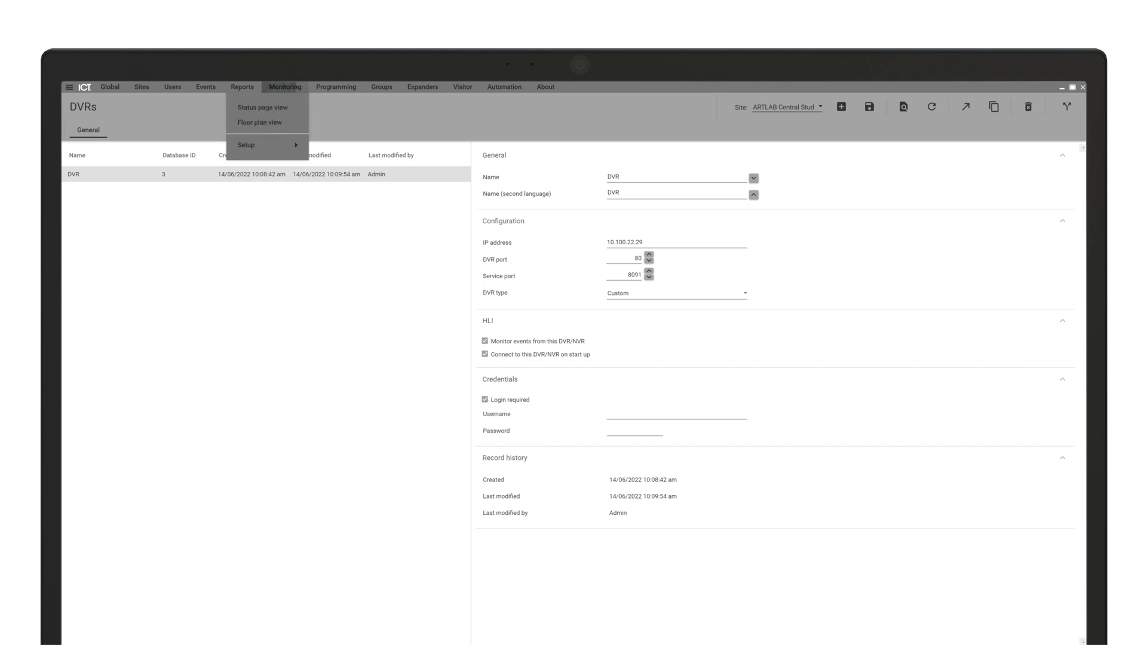
left_click(243, 142)
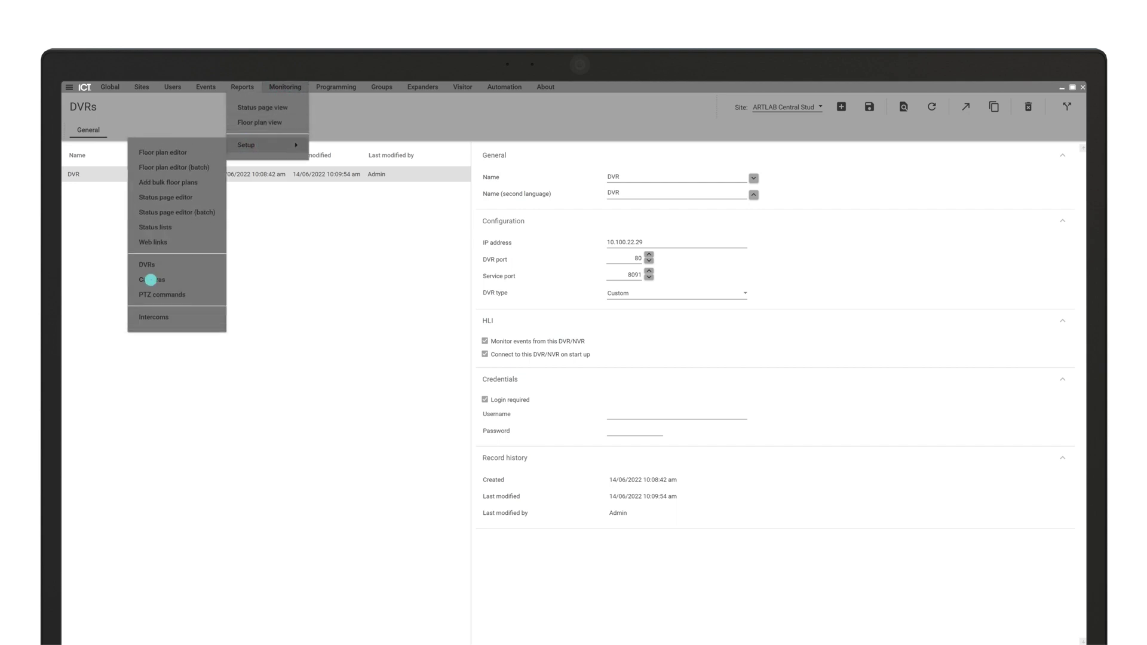
left_click(150, 280)
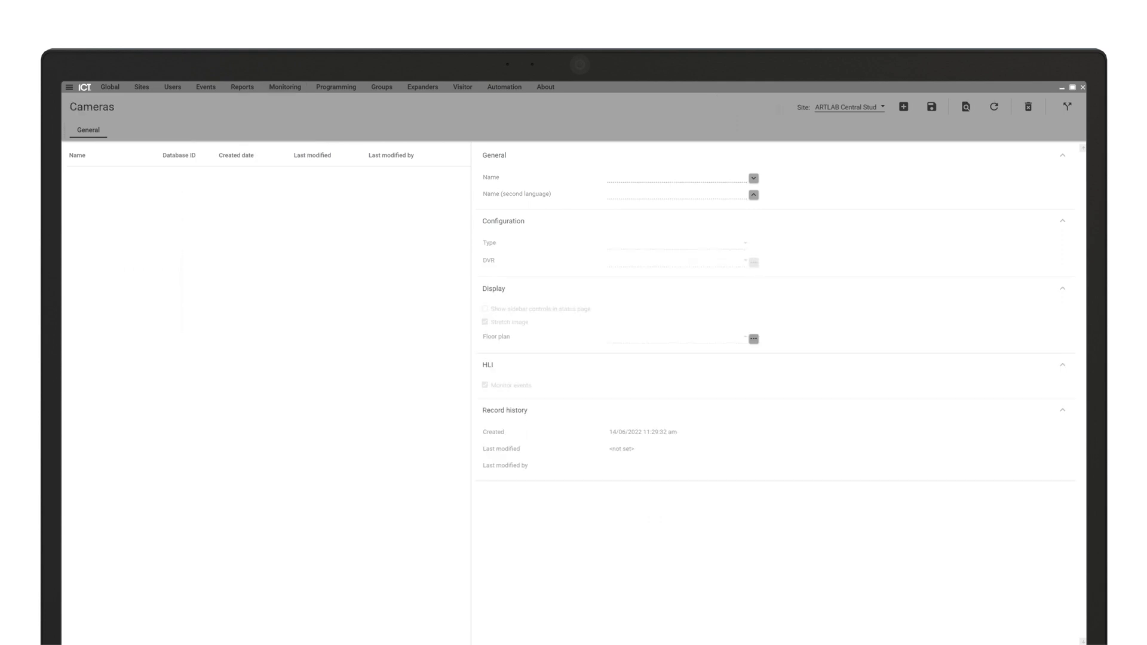
left_click(903, 107)
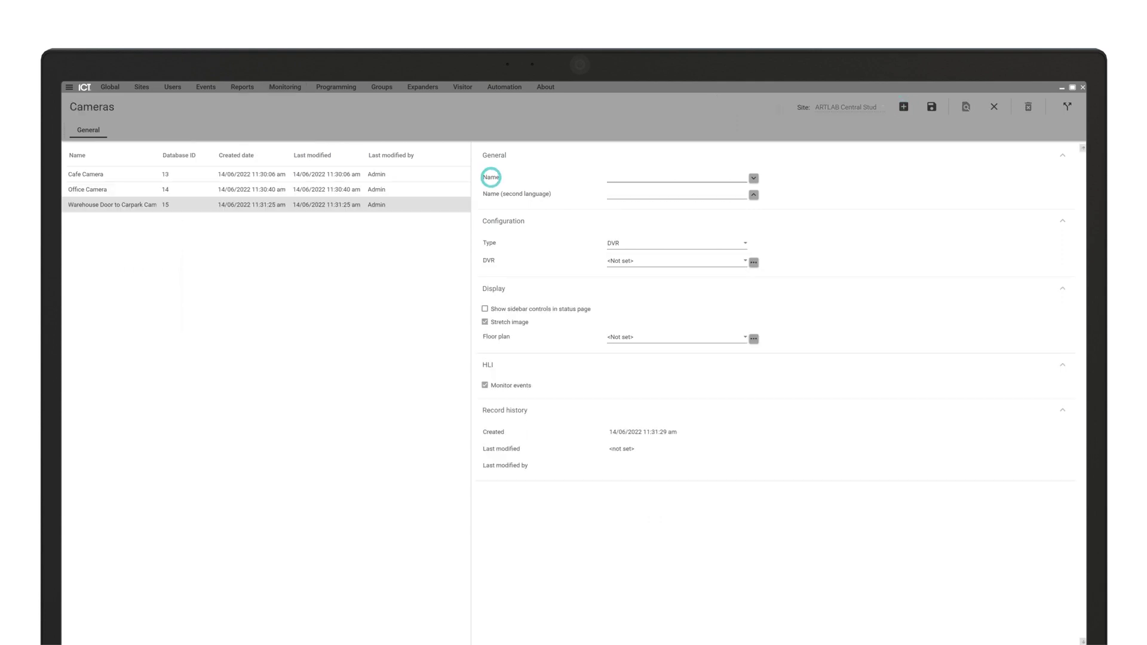
type("Hallway to Server")
type(" Room Camera")
left_click(491, 243)
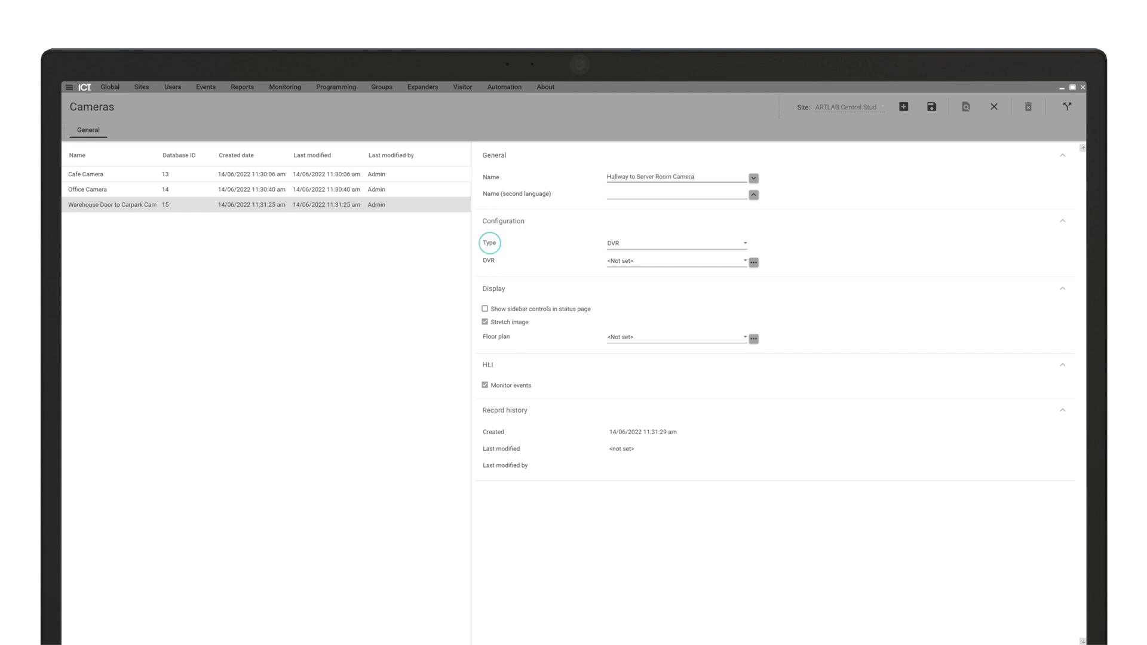
Link it to the DVR's 10.100.22.33-Cam 1, show sidebar controls, and save
left_click(490, 261)
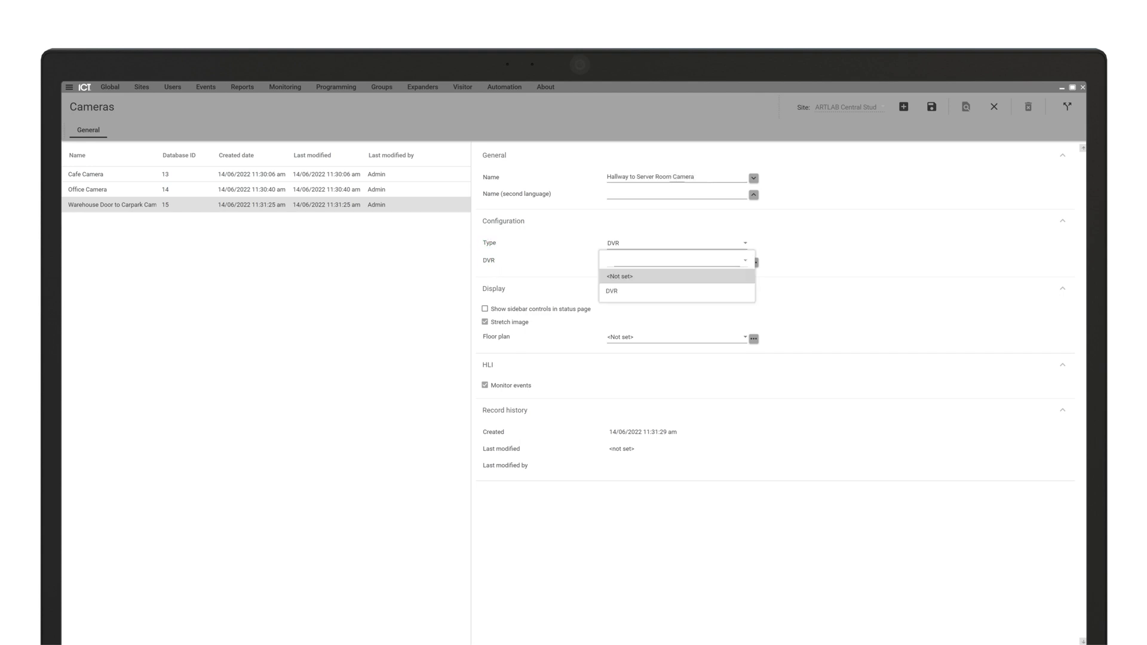
left_click(627, 290)
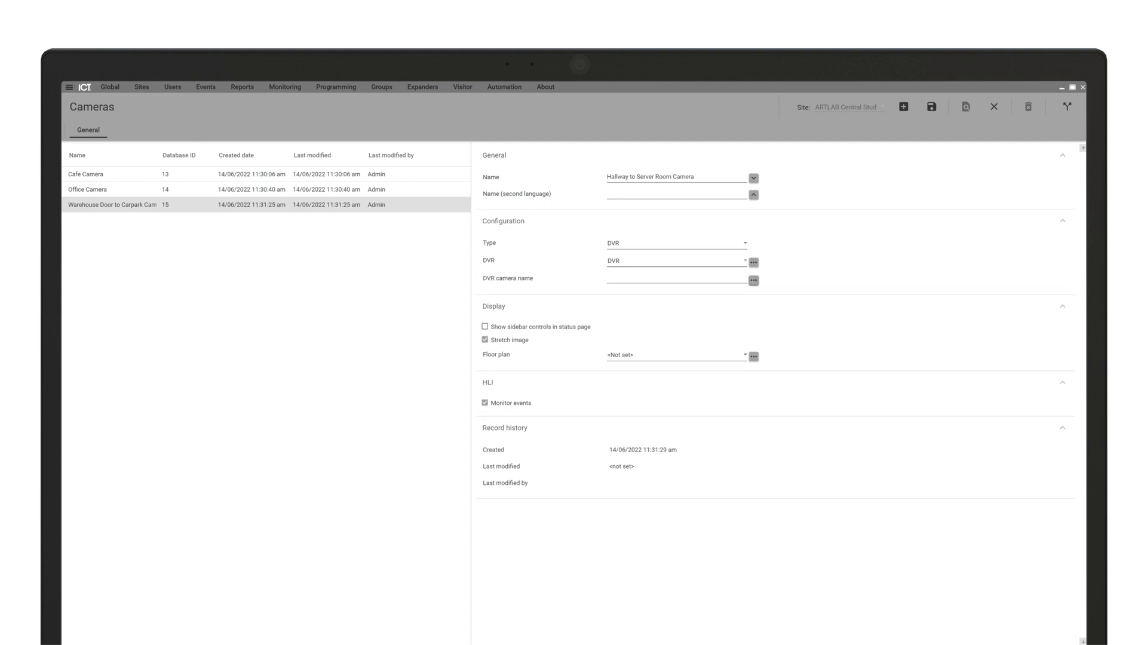
left_click(490, 279)
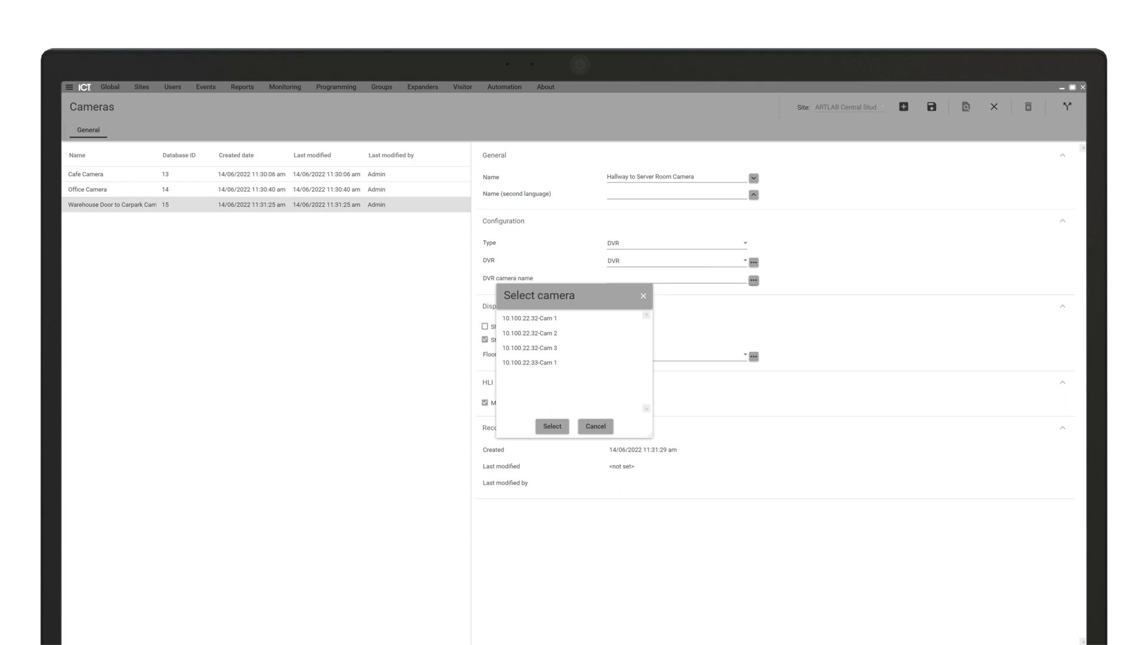
left_click(530, 363)
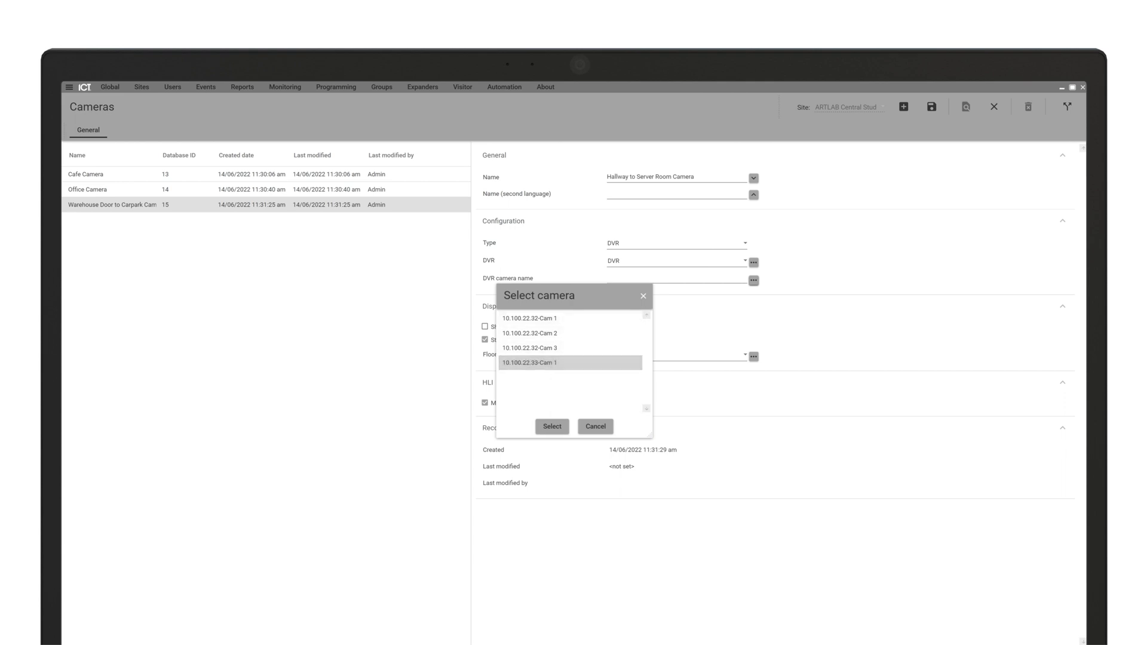
left_click(552, 426)
left_click(485, 326)
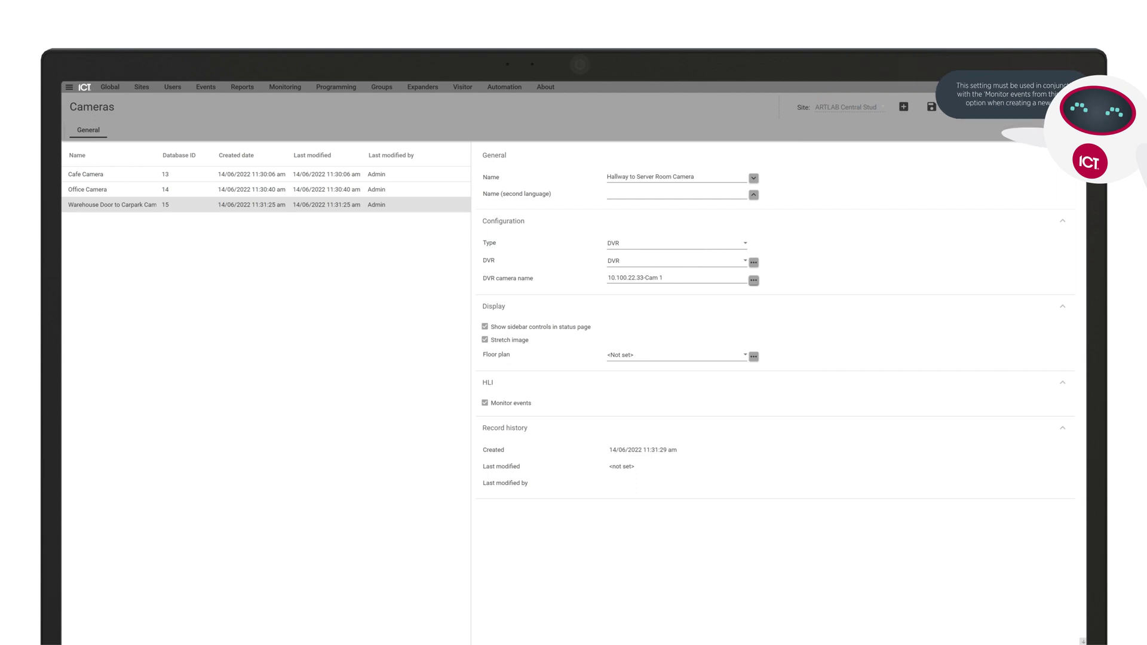
left_click(933, 107)
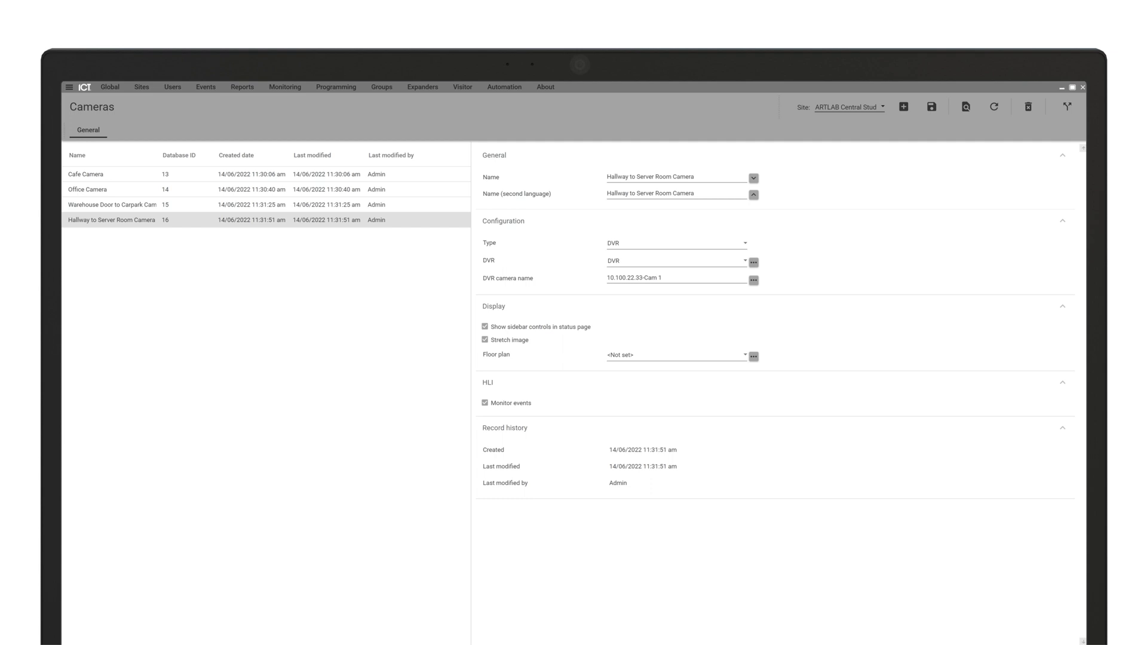
Set the Main Hallway to Server Room Door's entry and exit cameras to Hallway to Server Room Camera
left_click(336, 87)
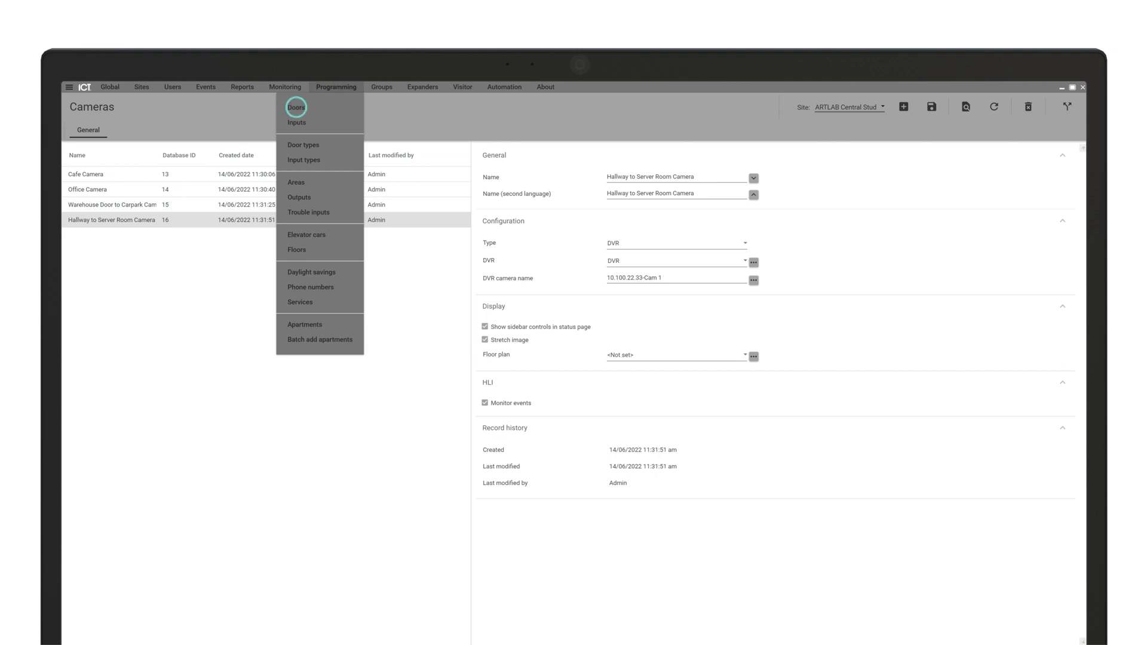
left_click(296, 108)
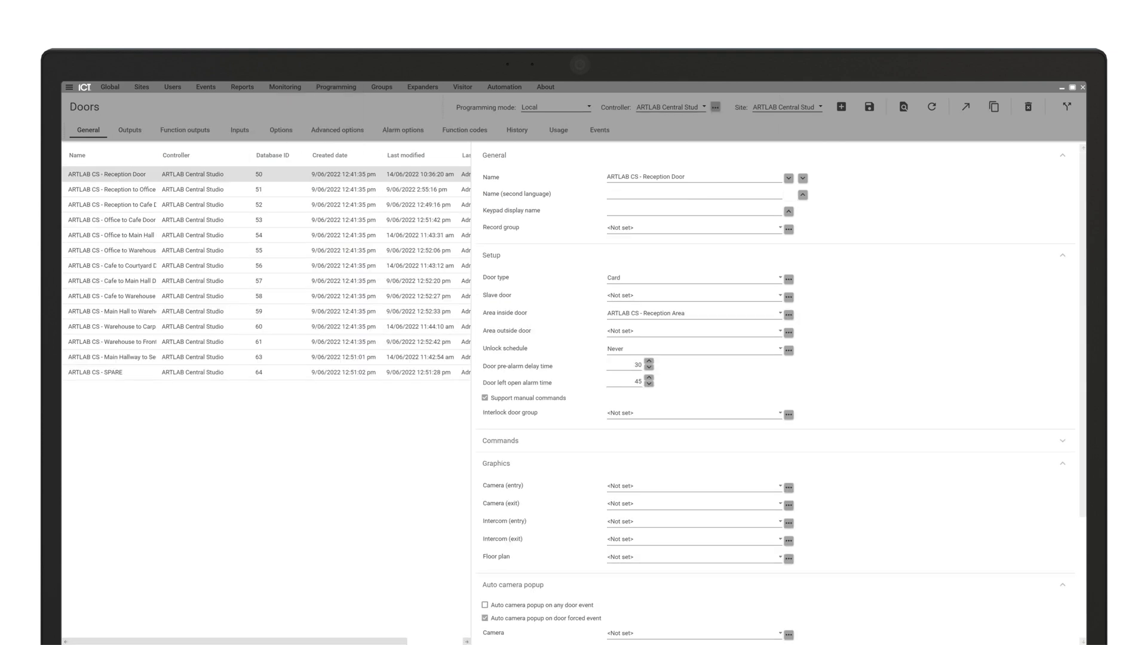
left_click(108, 356)
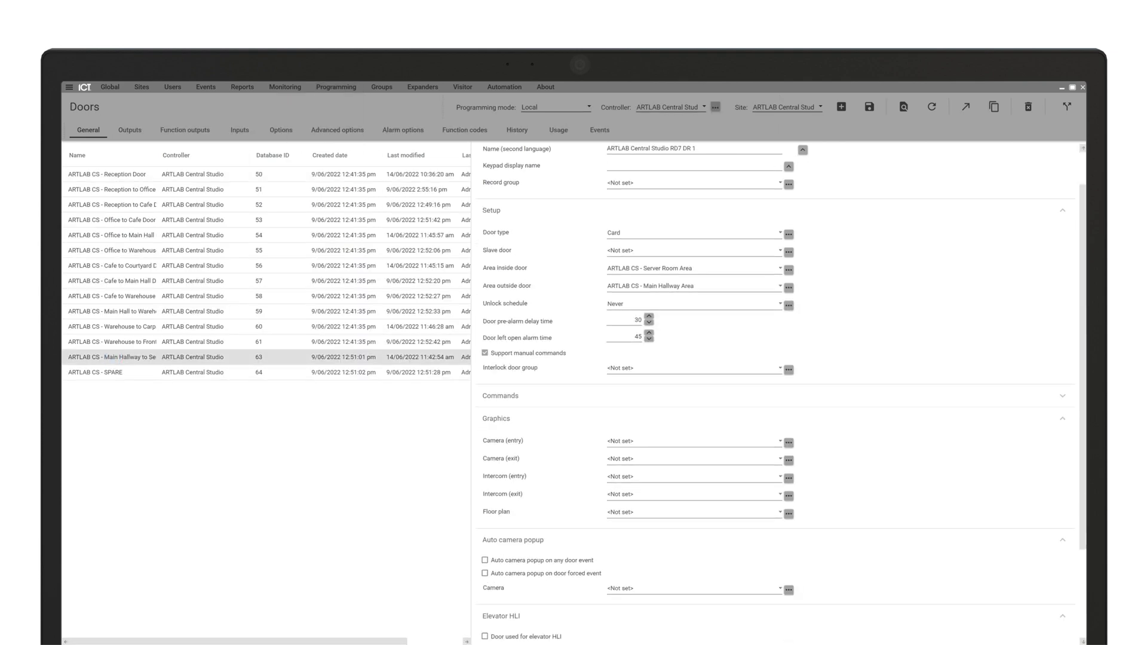
scroll(780, 394, "down", 3)
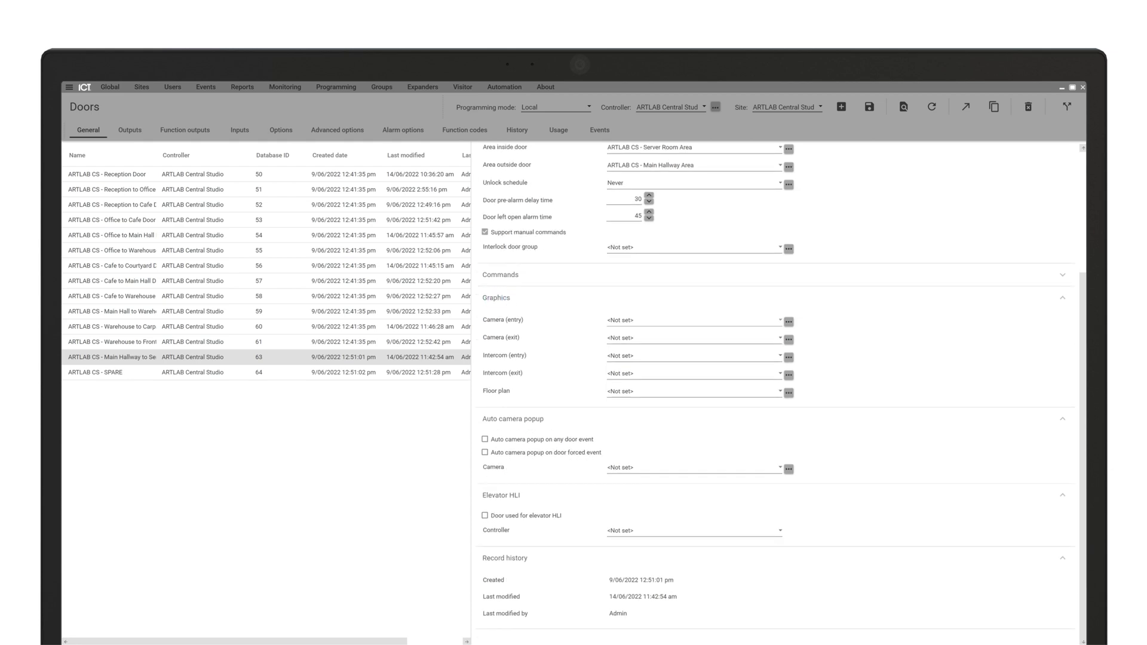
left_click(691, 320)
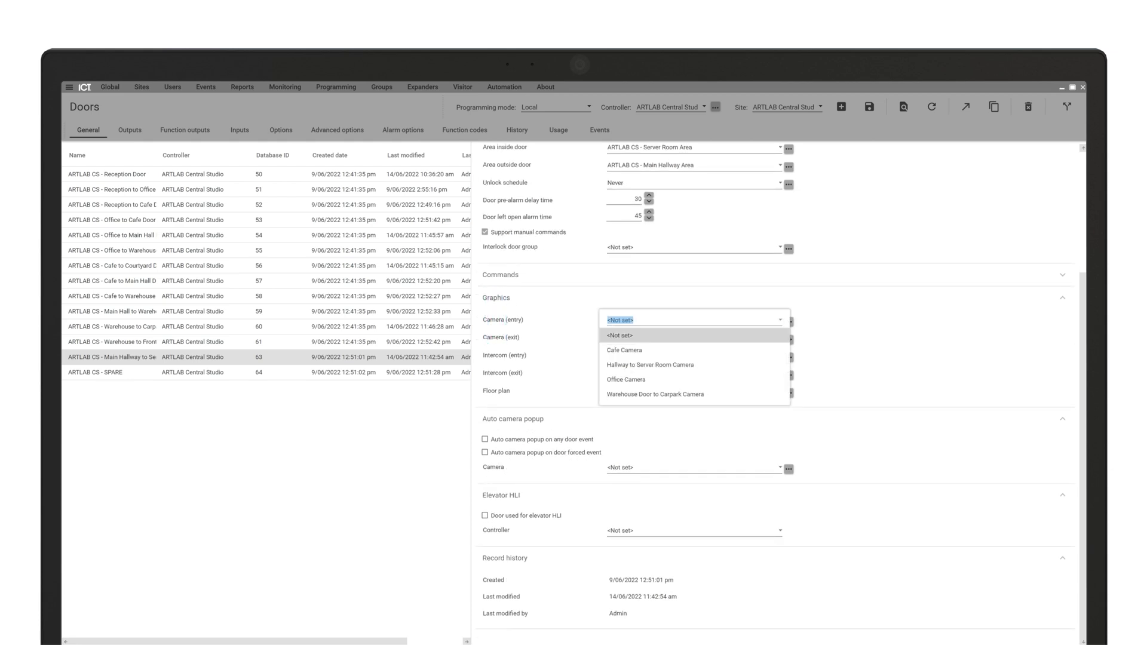
left_click(717, 365)
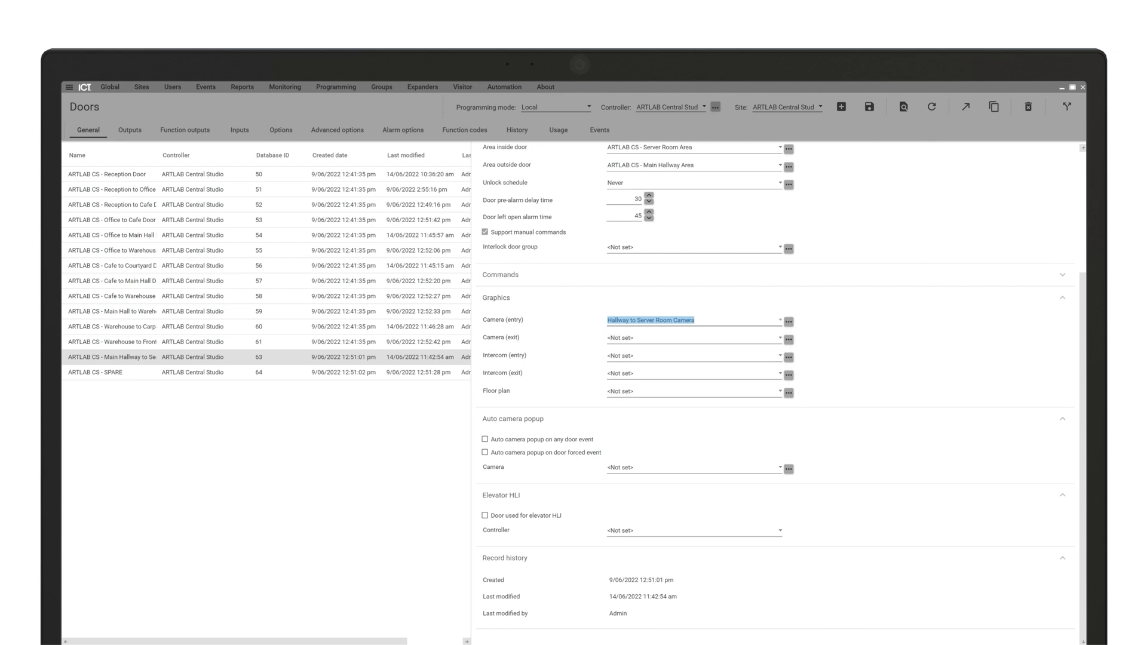
left_click(690, 338)
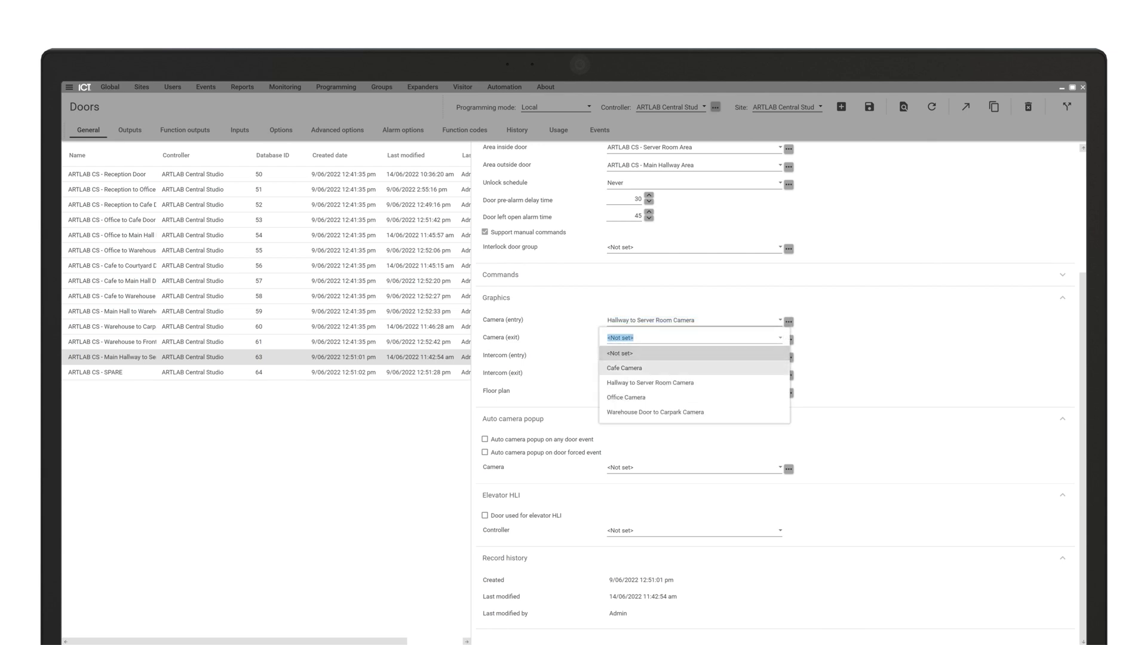
left_click(690, 383)
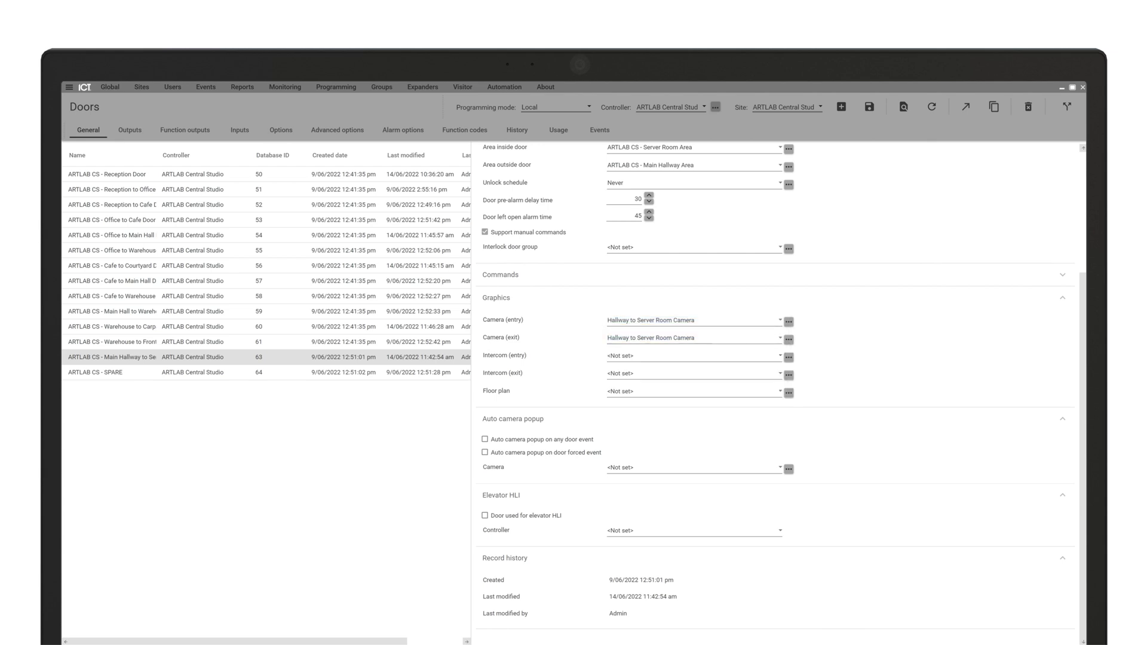
Enable auto camera popup for any and forced door events using that camera, and save
left_click(485, 439)
left_click(485, 452)
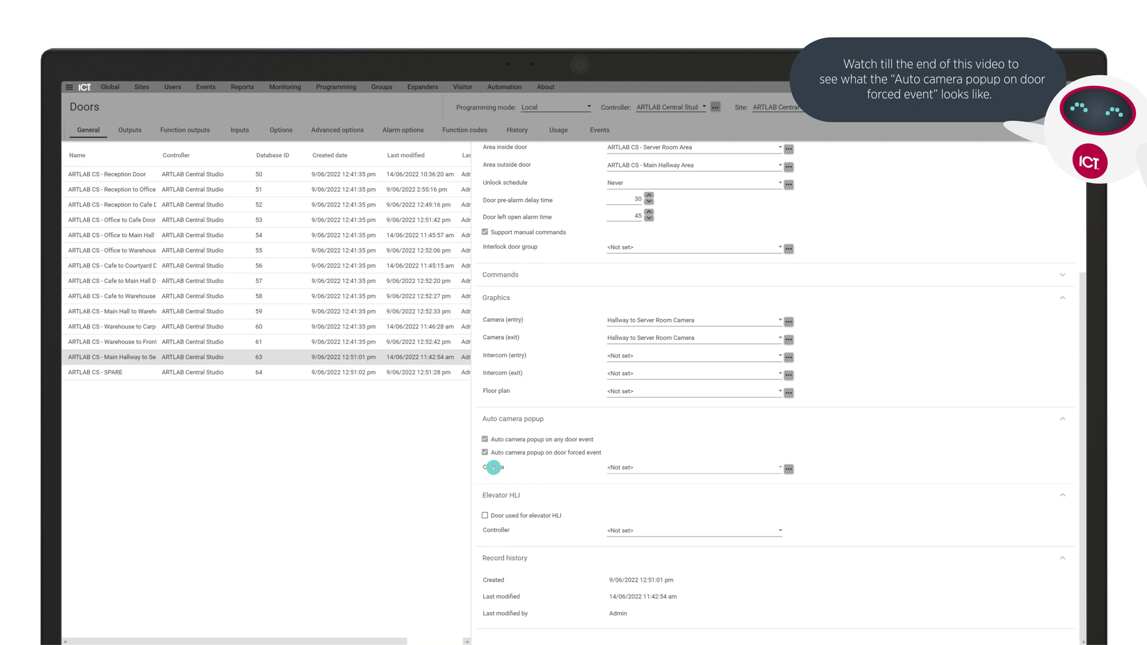
key("Tab")
key("Down")
key("Down")
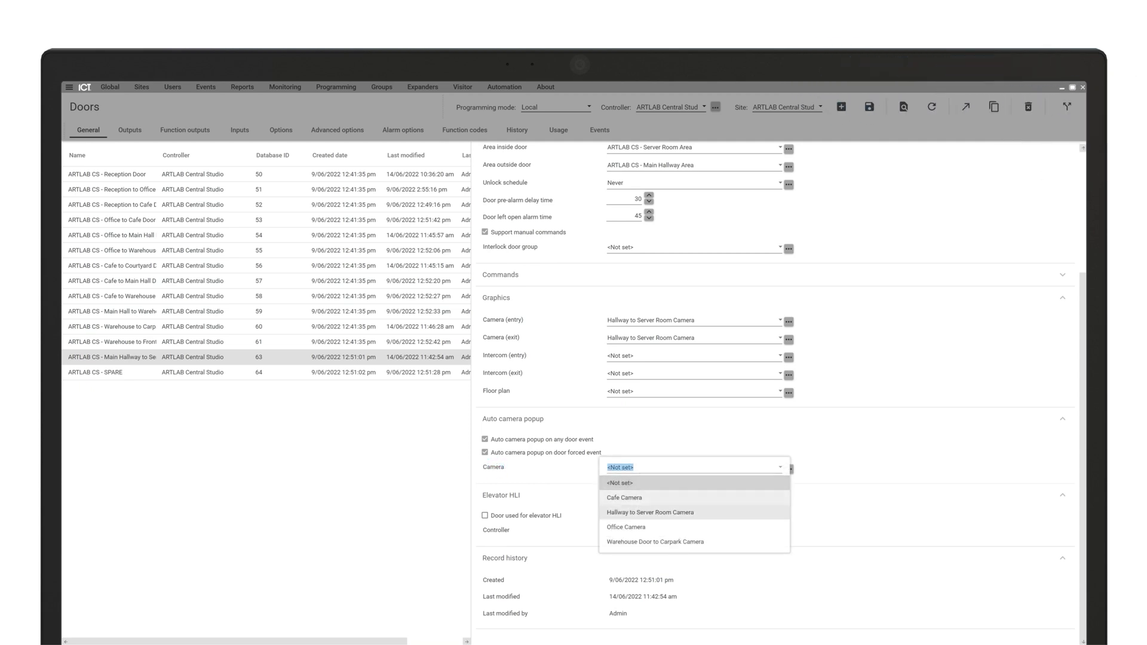
key("Return")
scroll(775, 394, "up", 2)
key("ctrl+s")
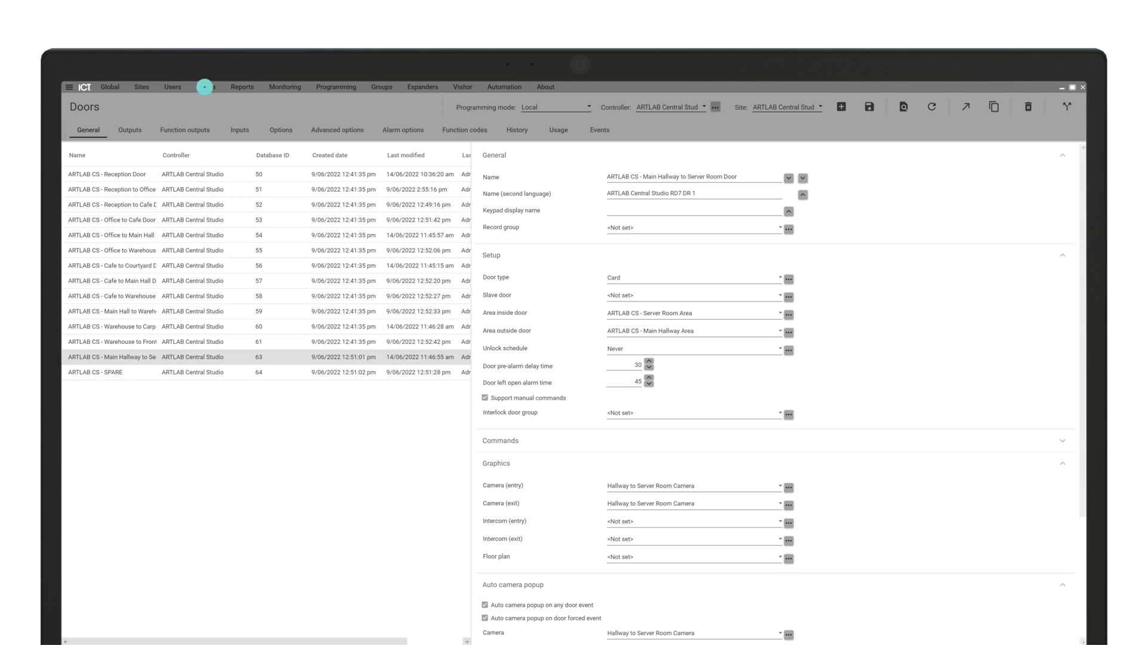
Start a new event filter named All HLI Events that no longer includes all event types
left_click(206, 87)
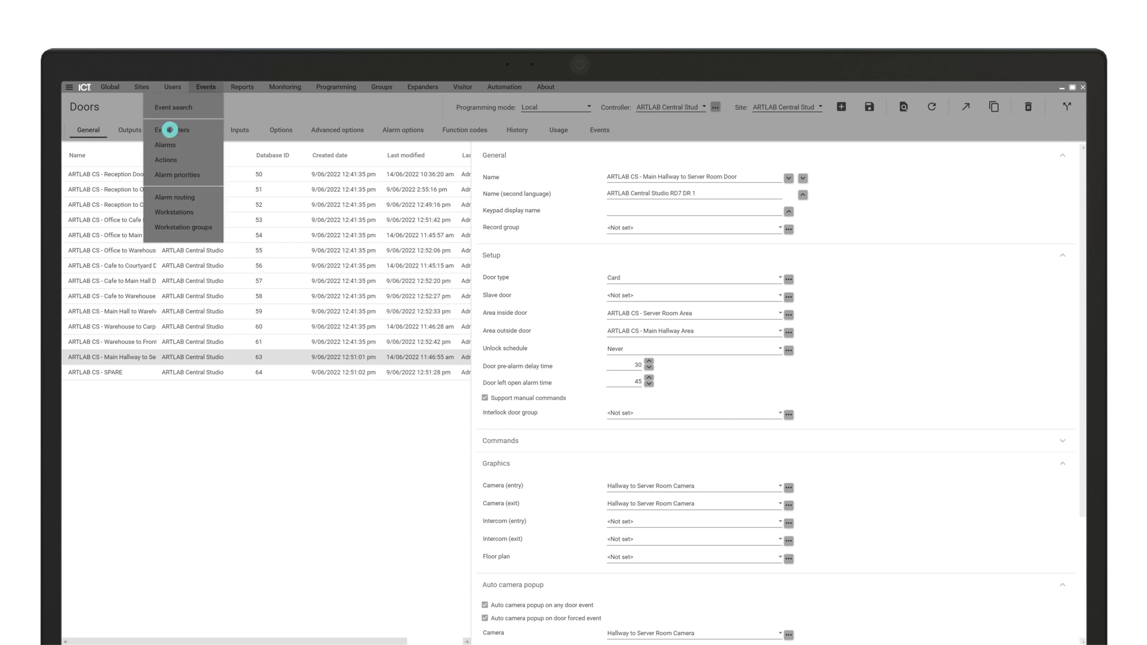
left_click(172, 114)
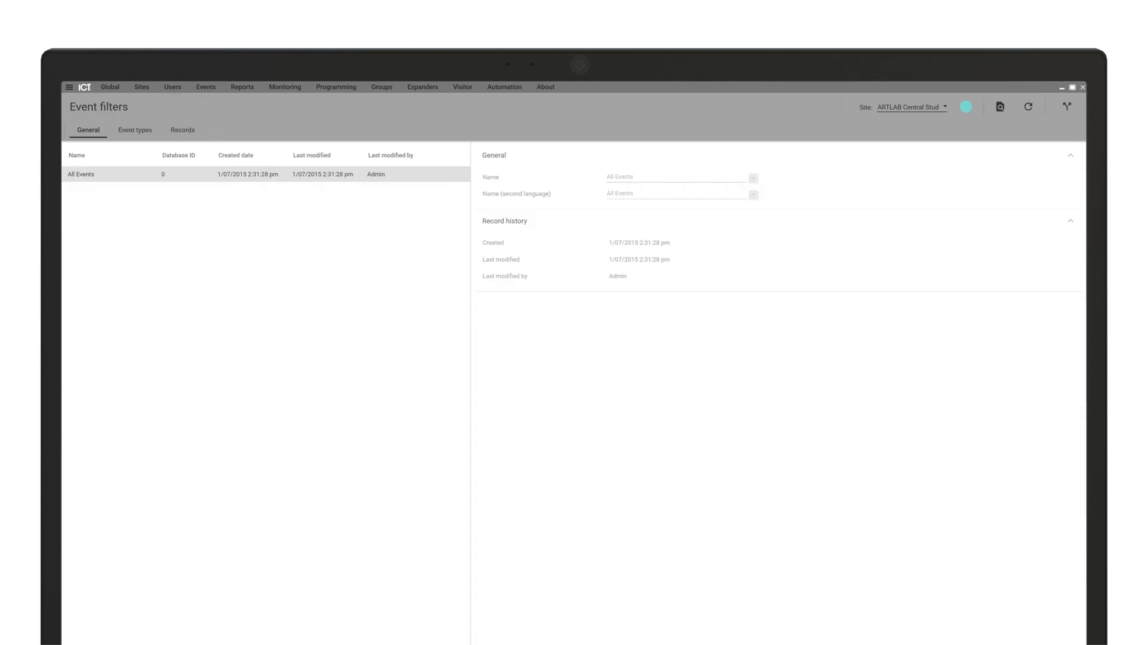
left_click(966, 107)
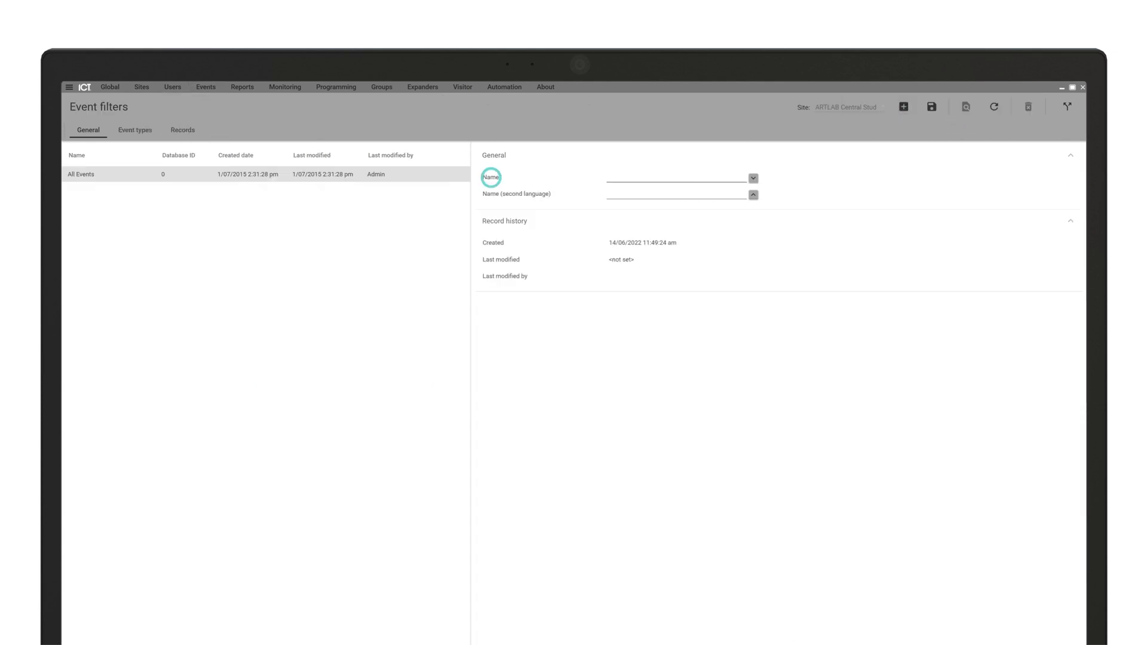
type("All HLI")
type(" Events")
left_click(135, 130)
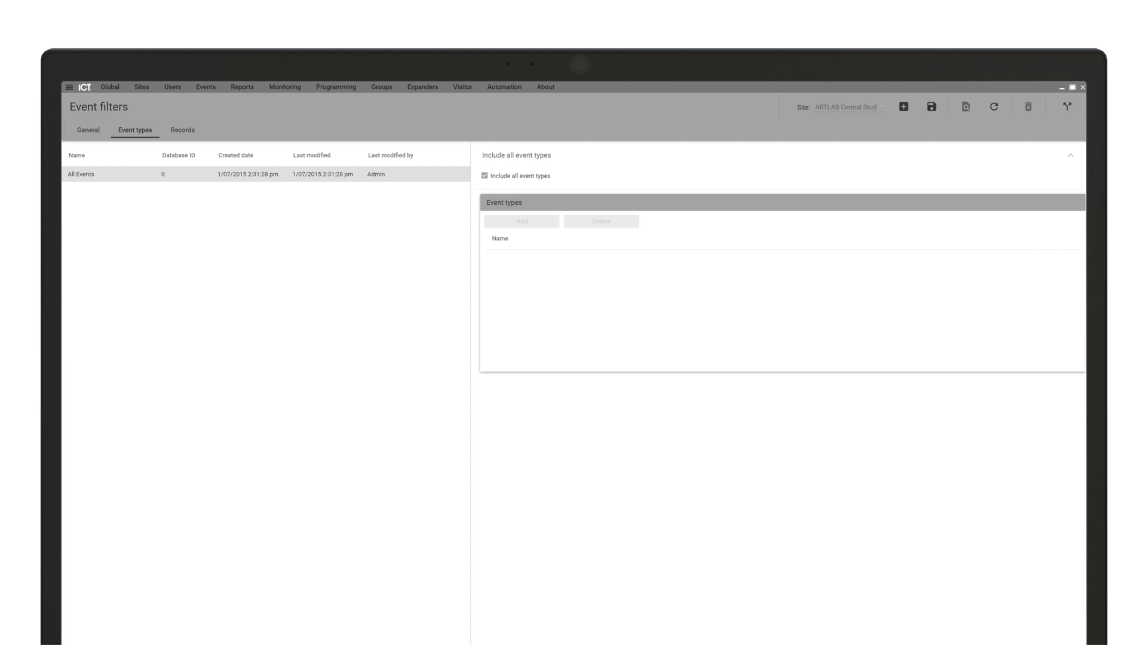
left_click(484, 176)
Add the camera and DVR/NVR event types from PC events to the filter and save it
left_click(522, 222)
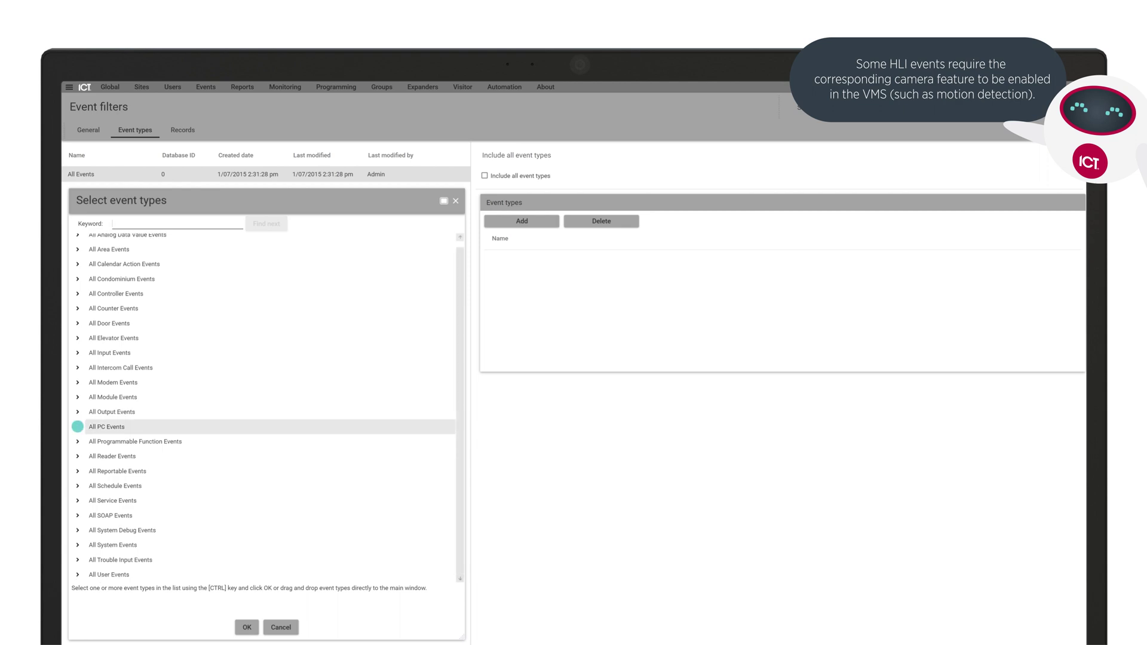
left_click(78, 433)
scroll(269, 408, "down", 2)
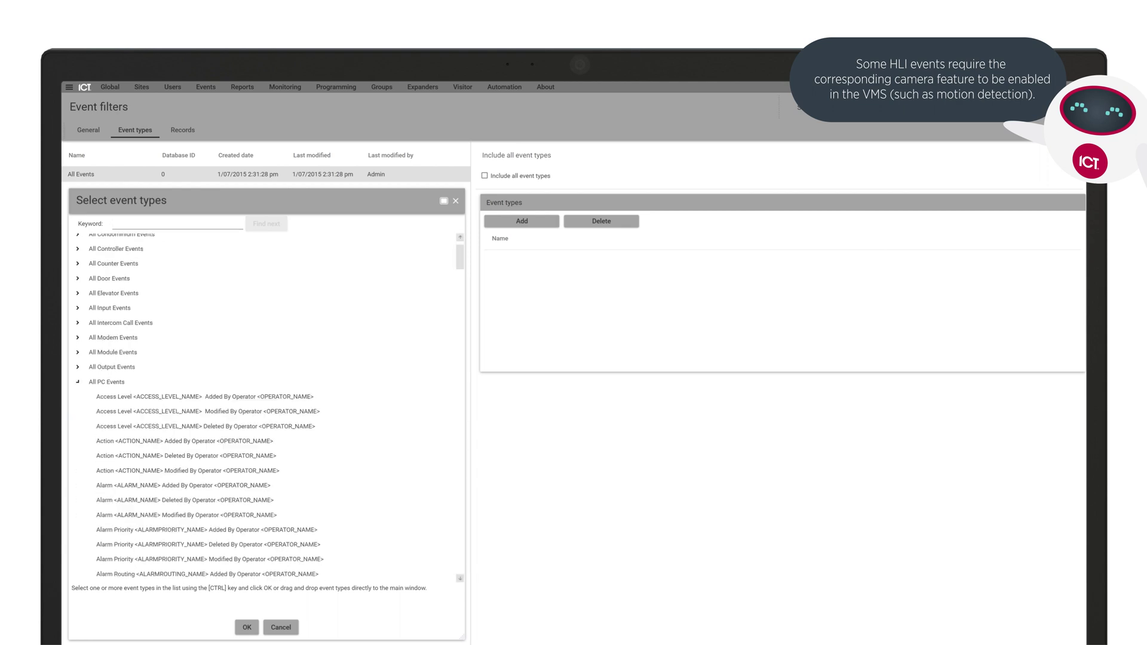
scroll(269, 408, "down", 1)
scroll(269, 408, "down", 2)
scroll(270, 408, "down", 1)
scroll(269, 408, "down", 3)
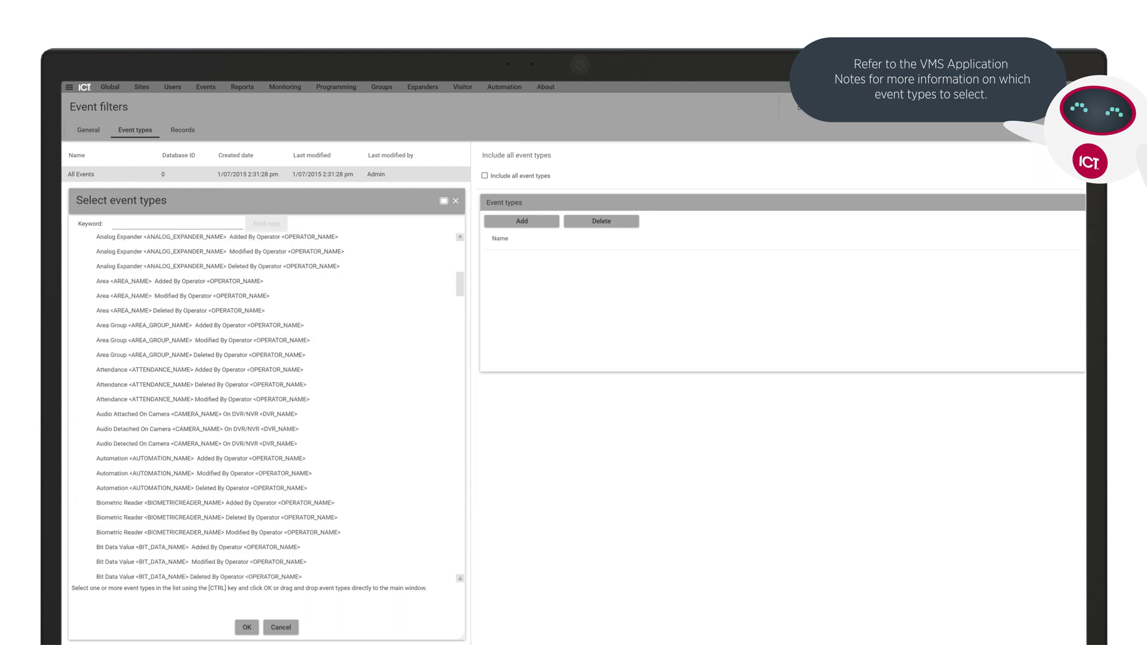
scroll(265, 335, "down", 3)
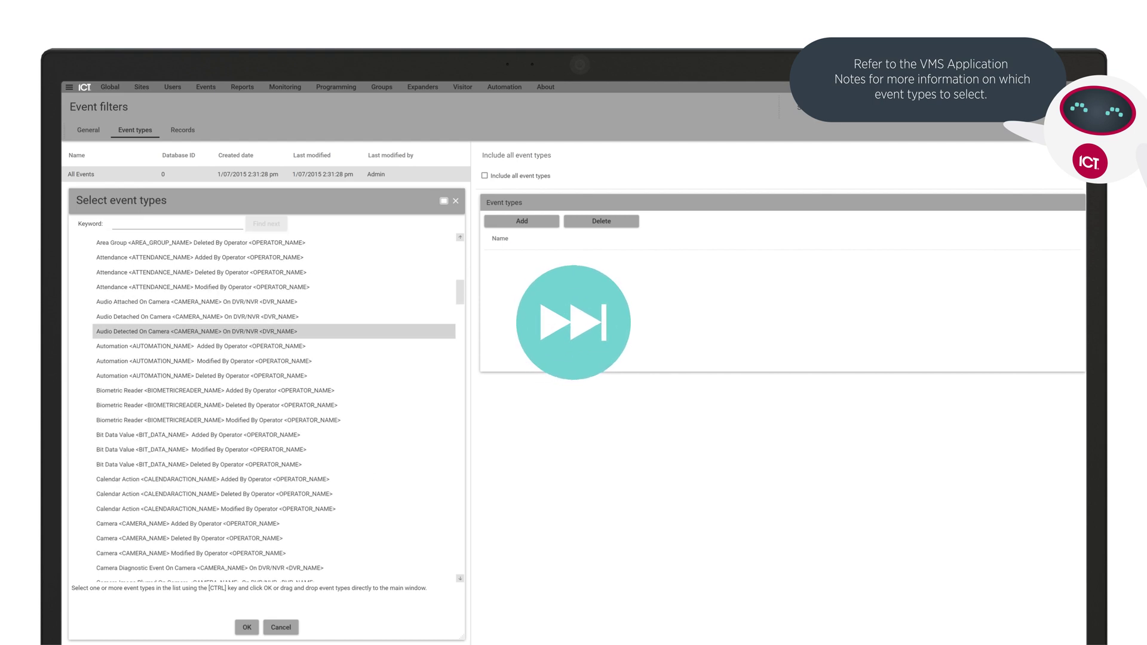
scroll(265, 336, "down", 3)
scroll(265, 335, "down", 3)
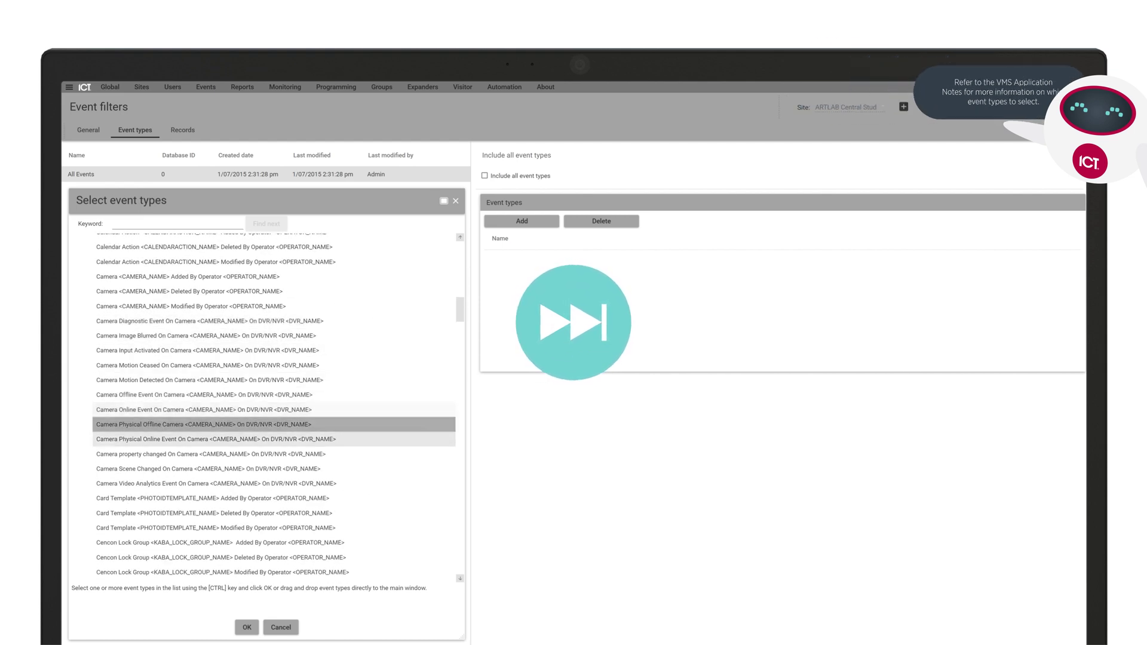
scroll(266, 403, "down", 5)
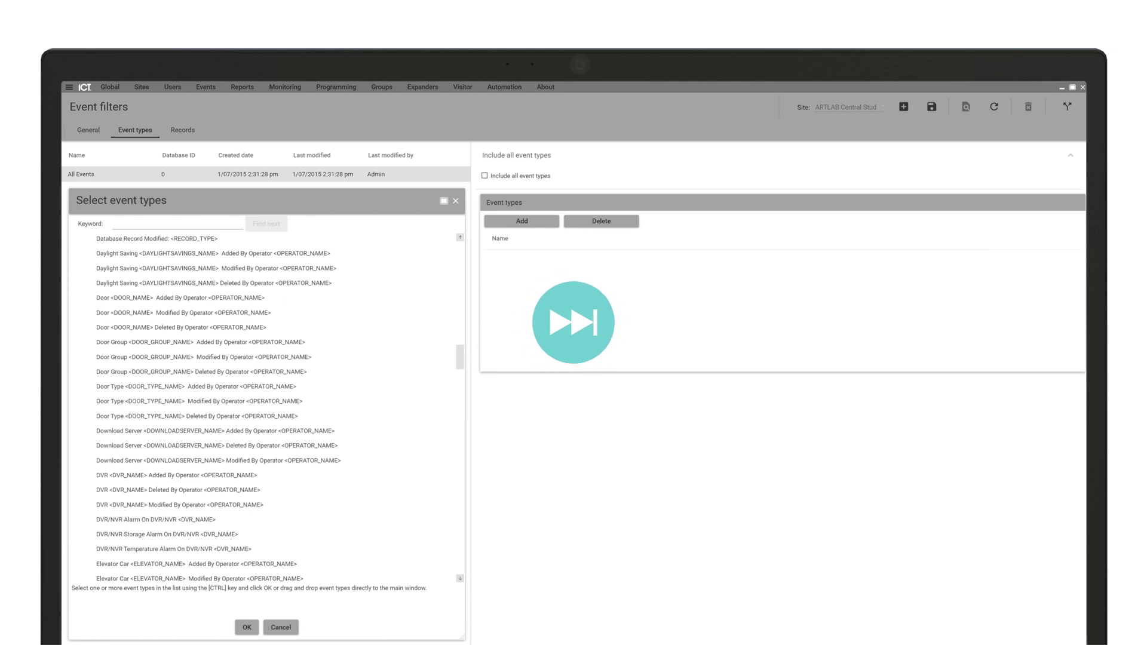
left_click(170, 526)
left_click(246, 628)
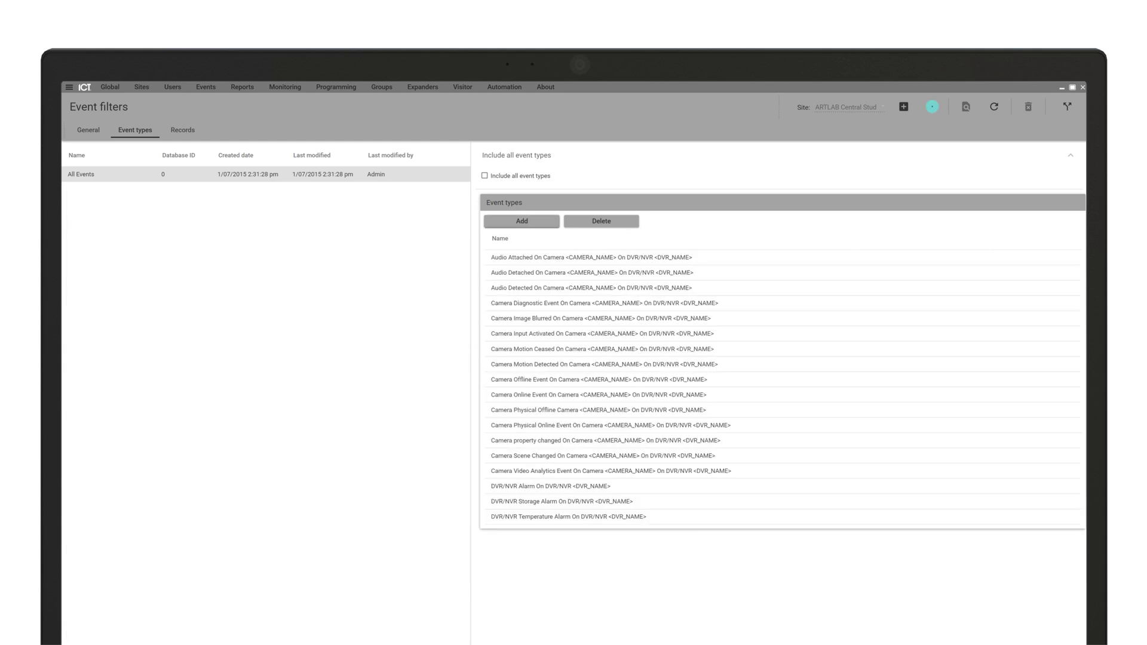
left_click(932, 107)
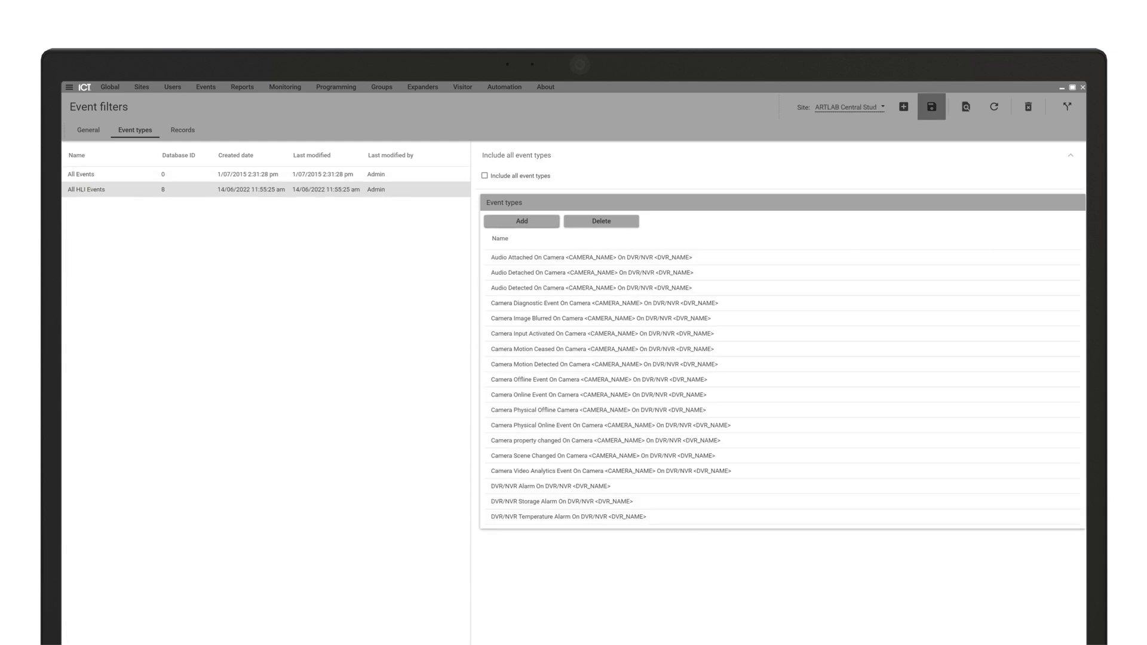
left_click(240, 87)
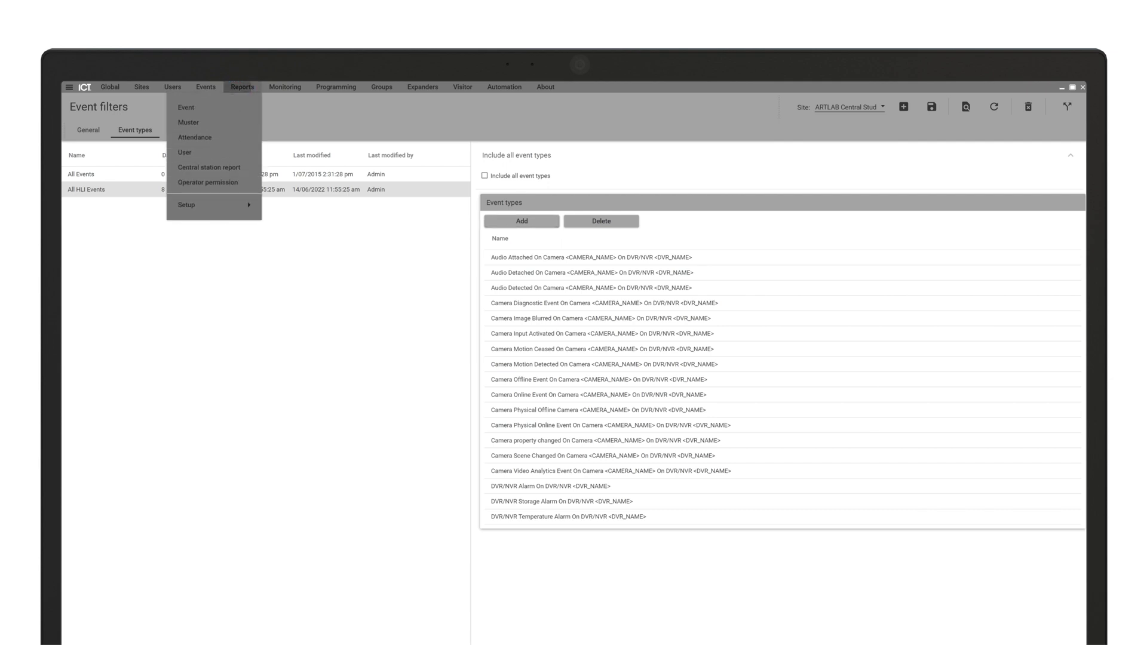
Start a new event report named All HLI Events
left_click(187, 205)
left_click(129, 213)
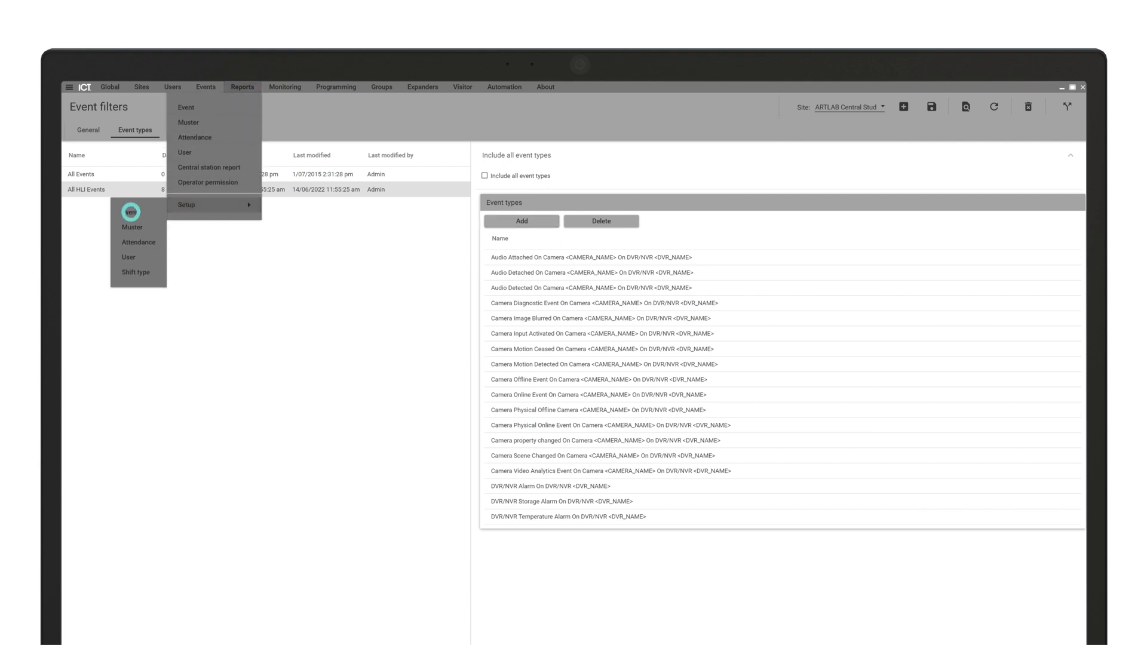
left_click(903, 107)
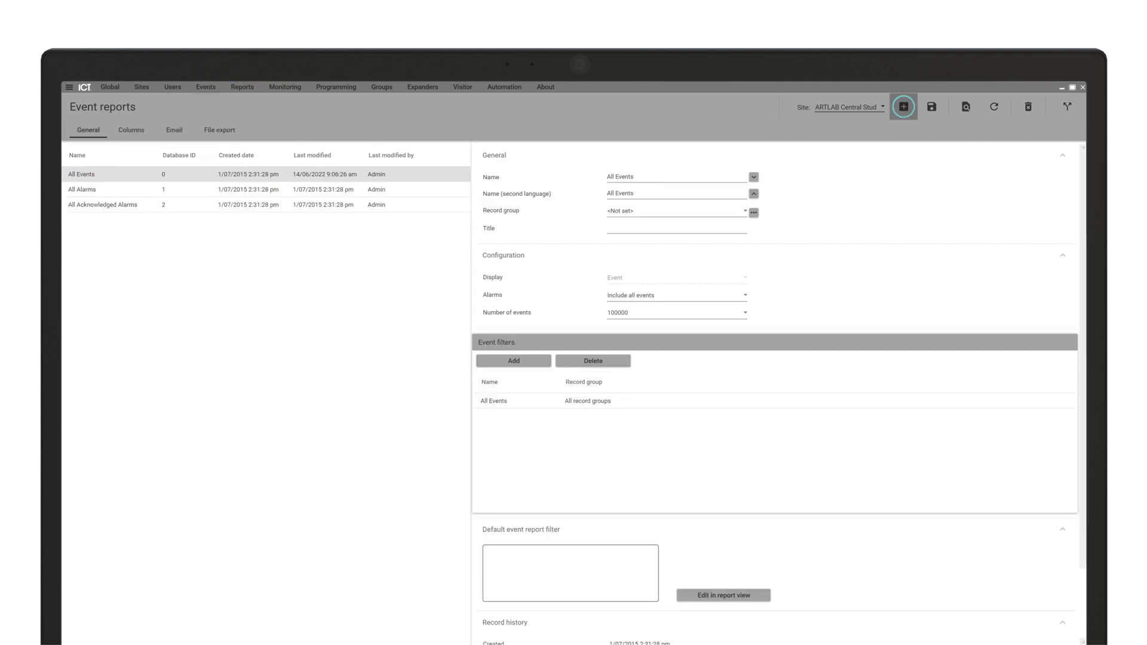
left_click(489, 176)
type("A")
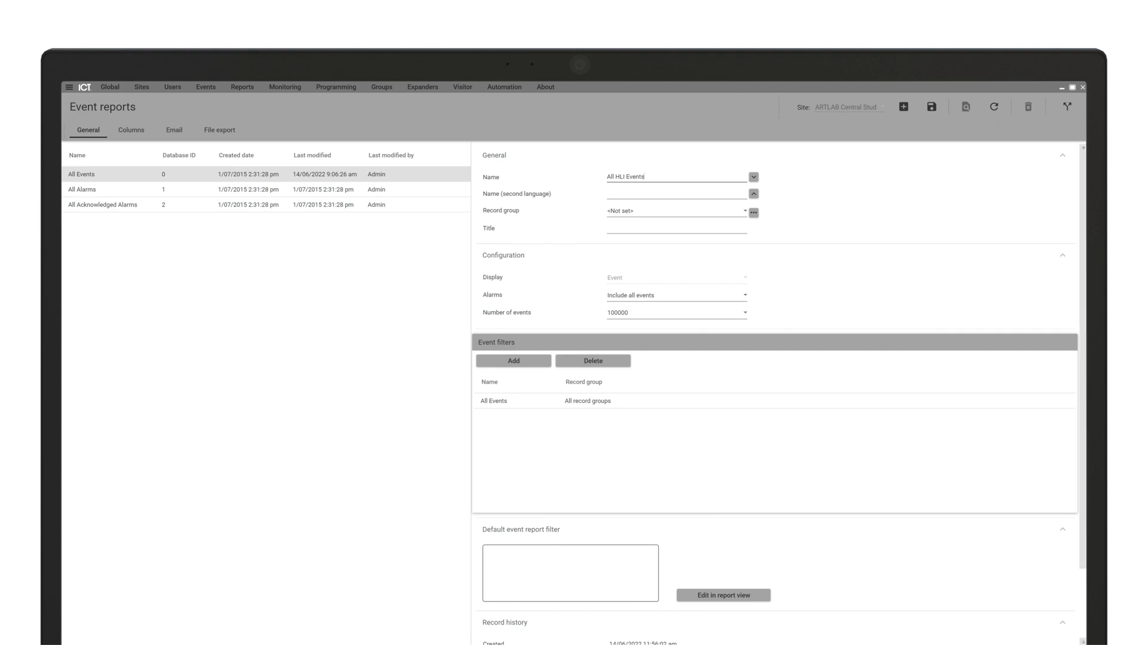
Add the All HLI Events filter with access to all record groups, and save the report
left_click(514, 361)
left_click(598, 266)
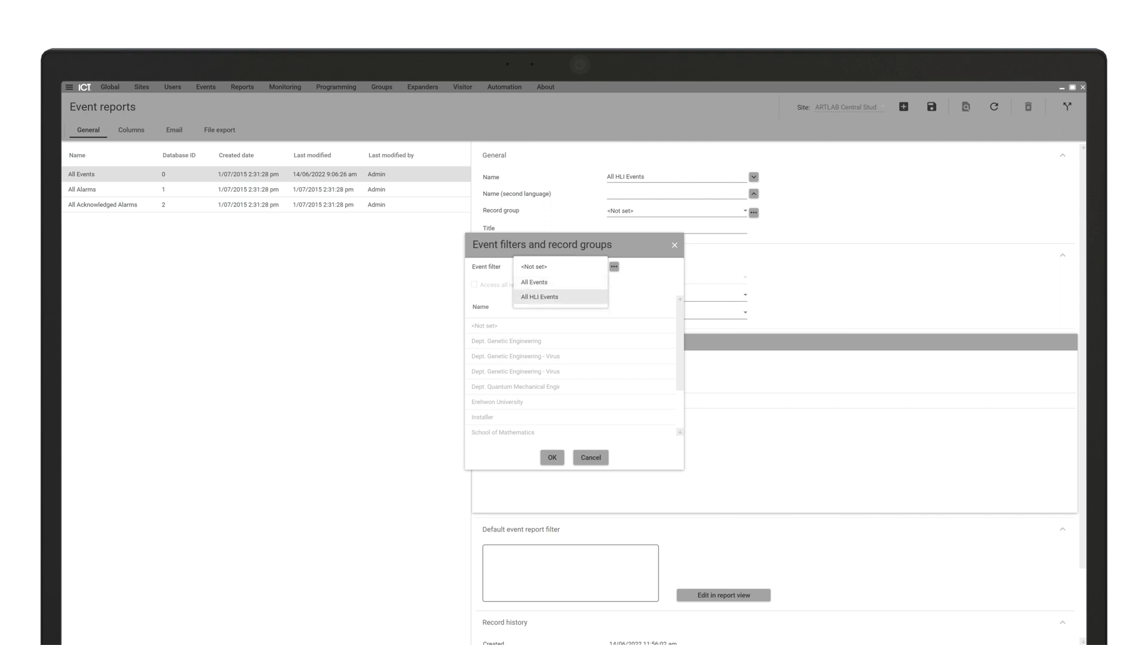
left_click(538, 297)
left_click(473, 285)
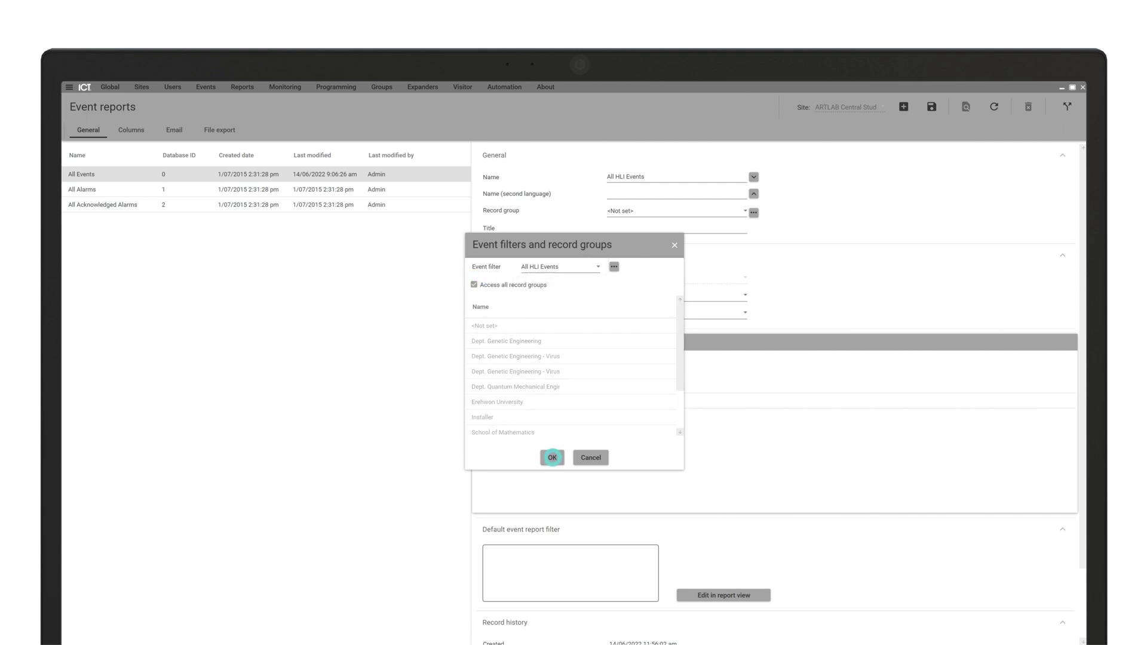
left_click(552, 457)
left_click(932, 107)
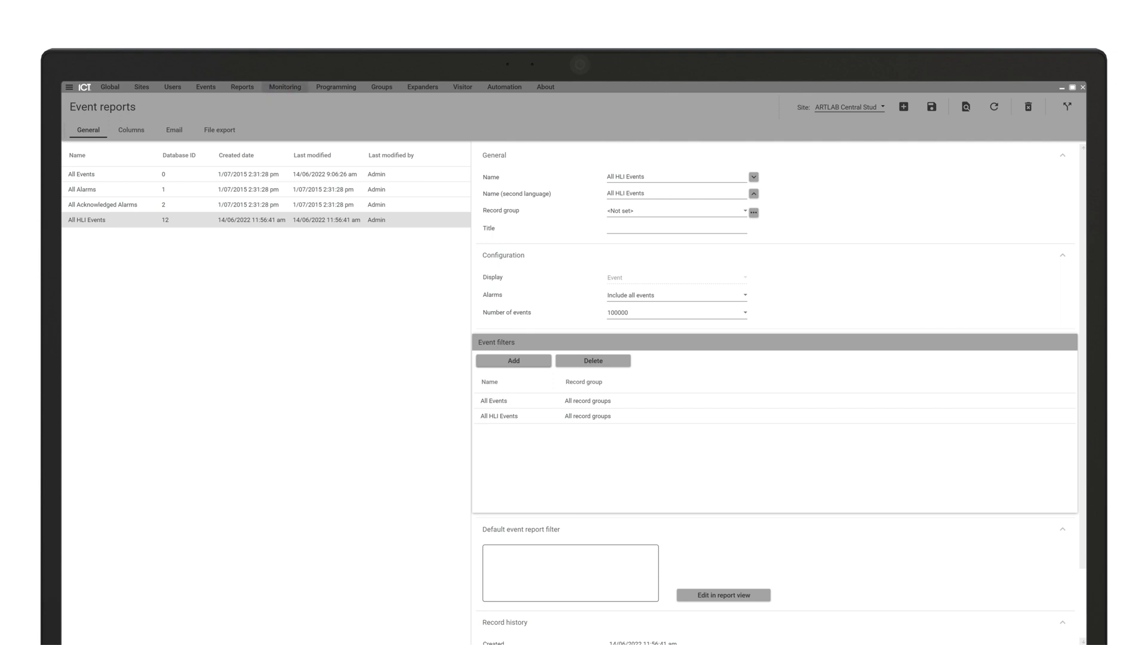
left_click(282, 87)
Create the ALC Camera Monitor status page with 4 rows and 4 columns
left_click(245, 143)
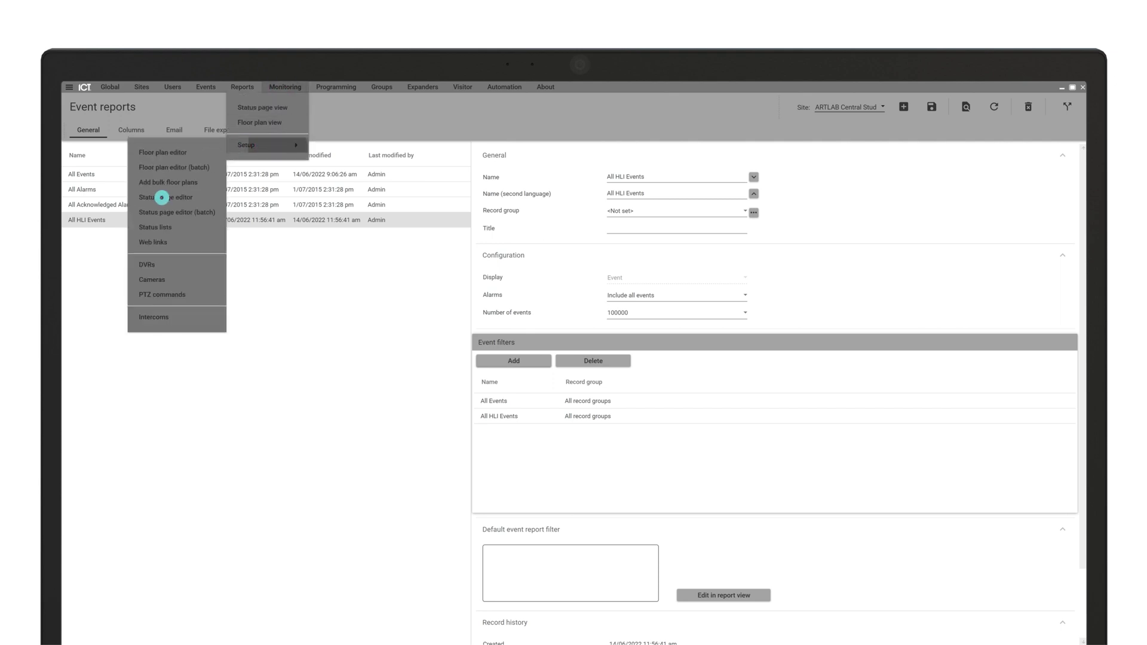
left_click(166, 197)
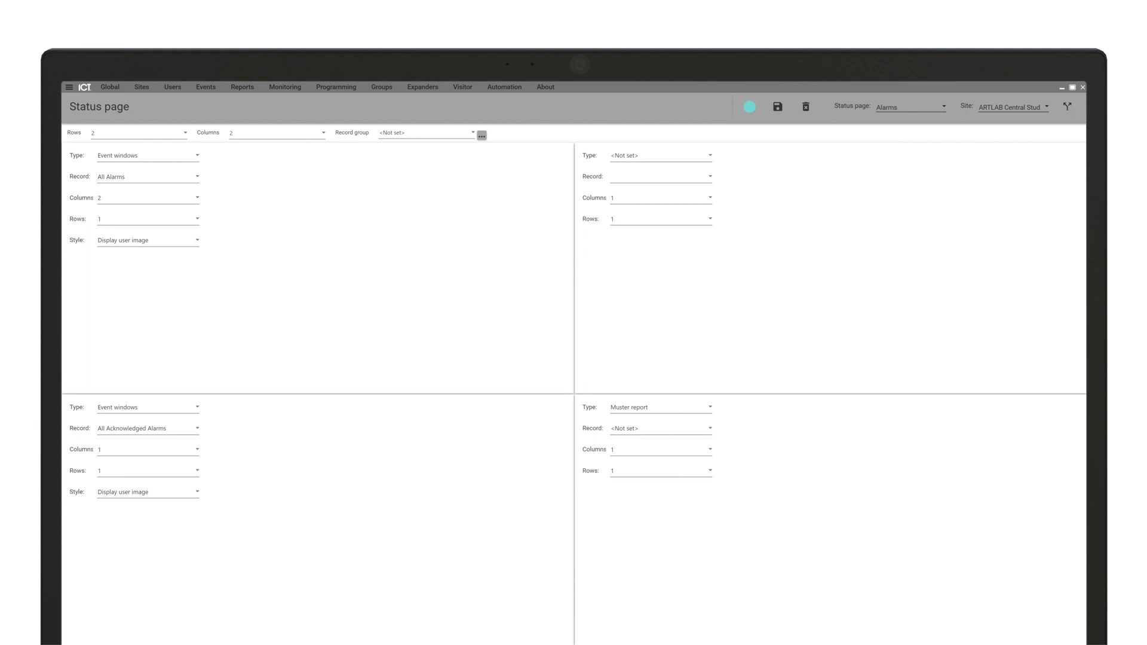
left_click(750, 106)
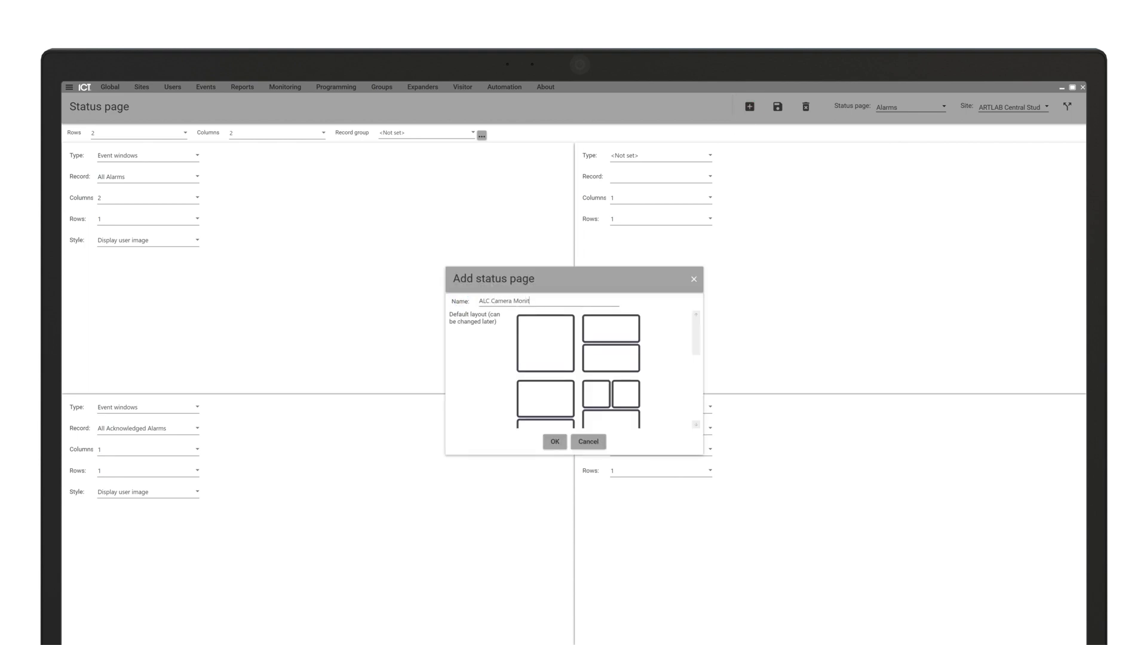
left_click(555, 442)
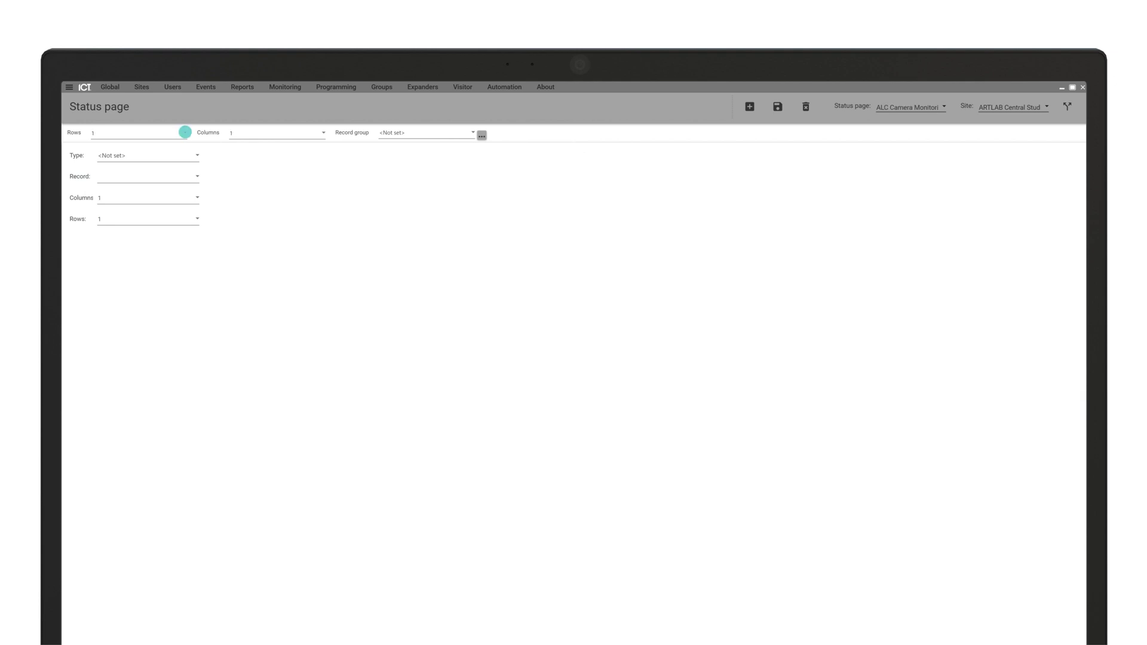
left_click(186, 132)
left_click(134, 192)
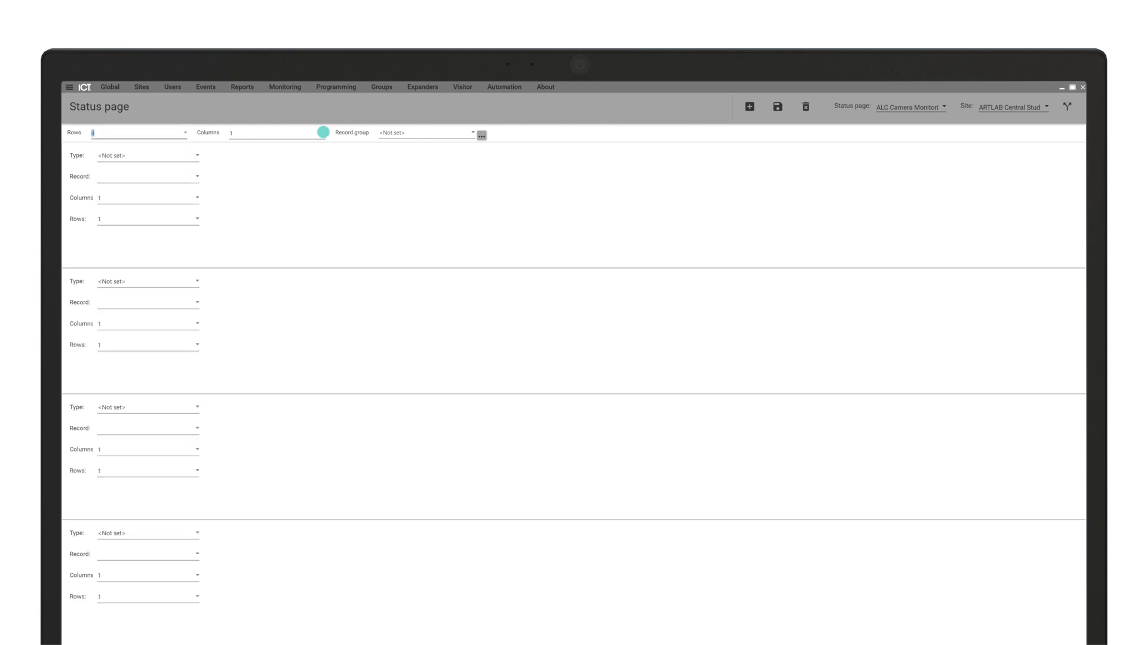
left_click(324, 133)
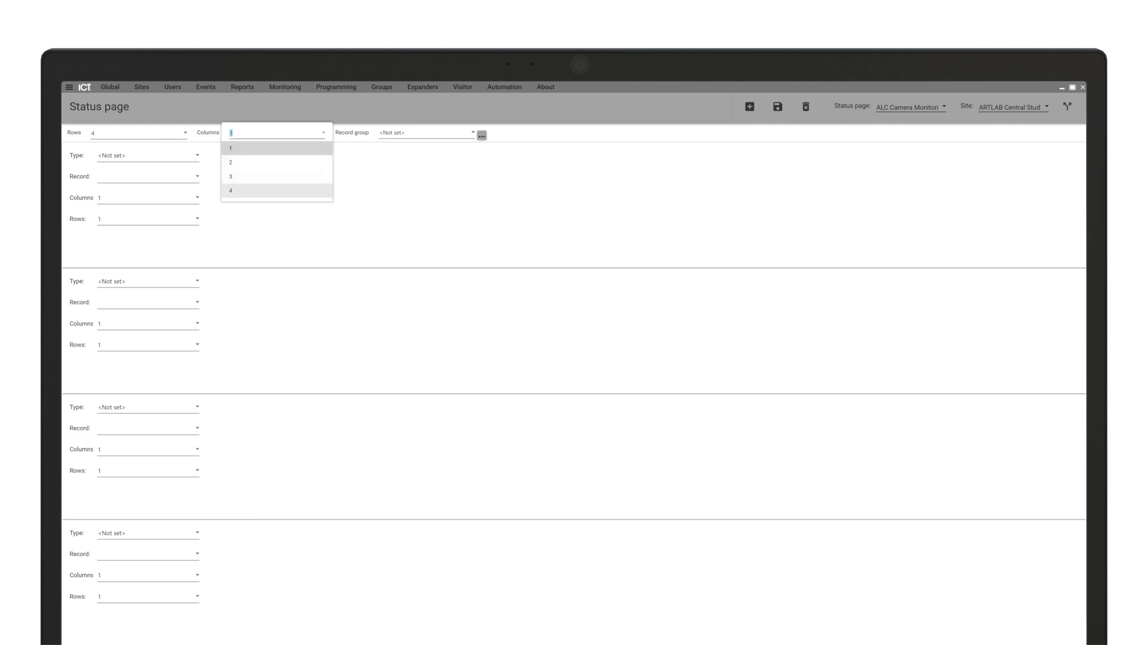
left_click(263, 190)
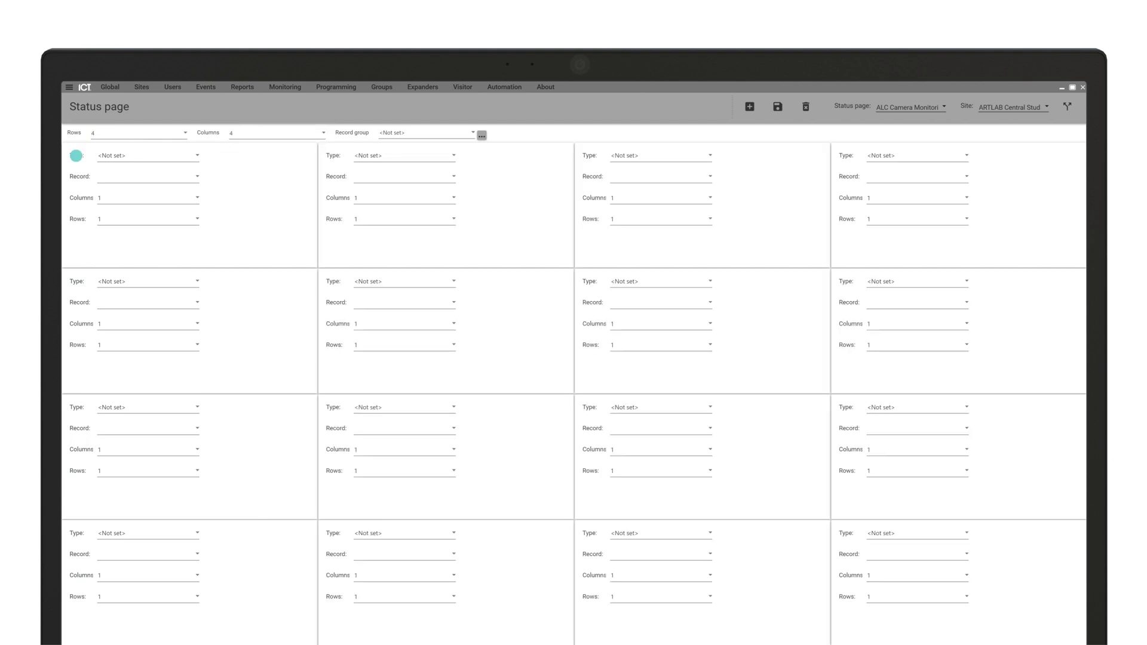
Make the first pane a Camera view showing Cafe Camera
left_click(76, 157)
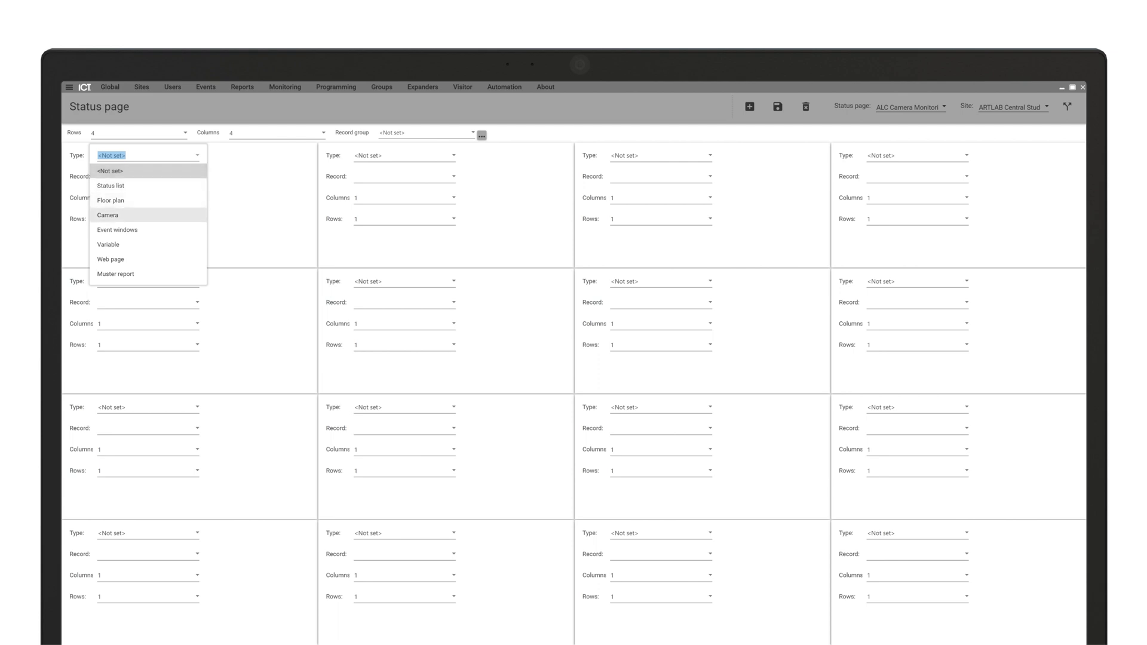
key("Return")
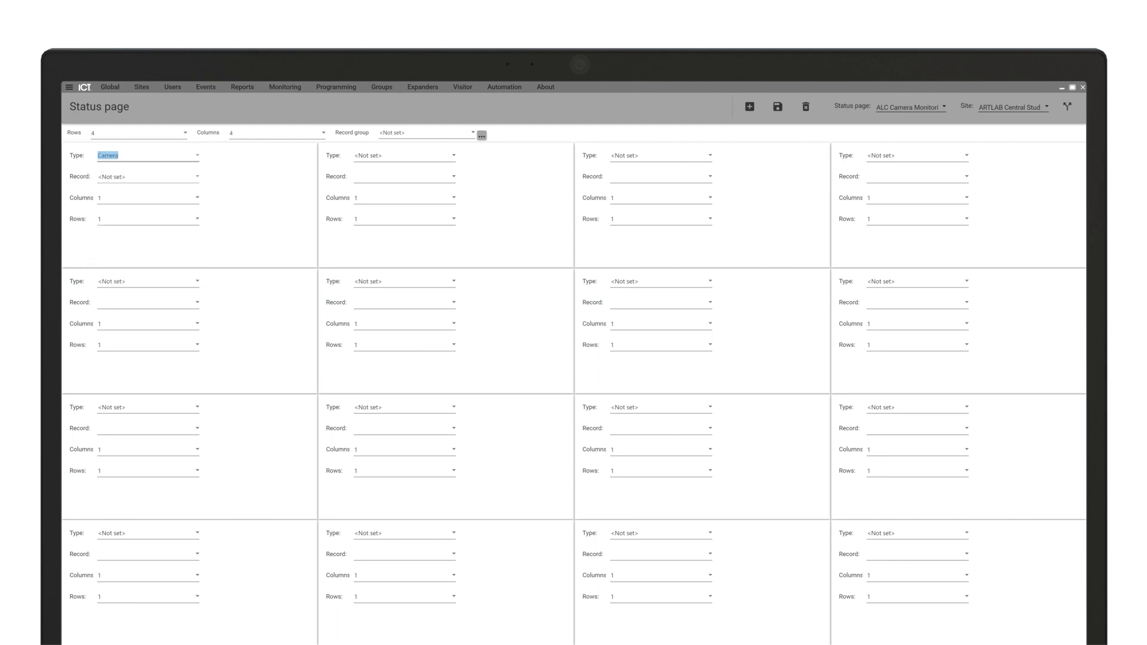
key("Tab")
key("alt+Down")
key("Down")
key("Return")
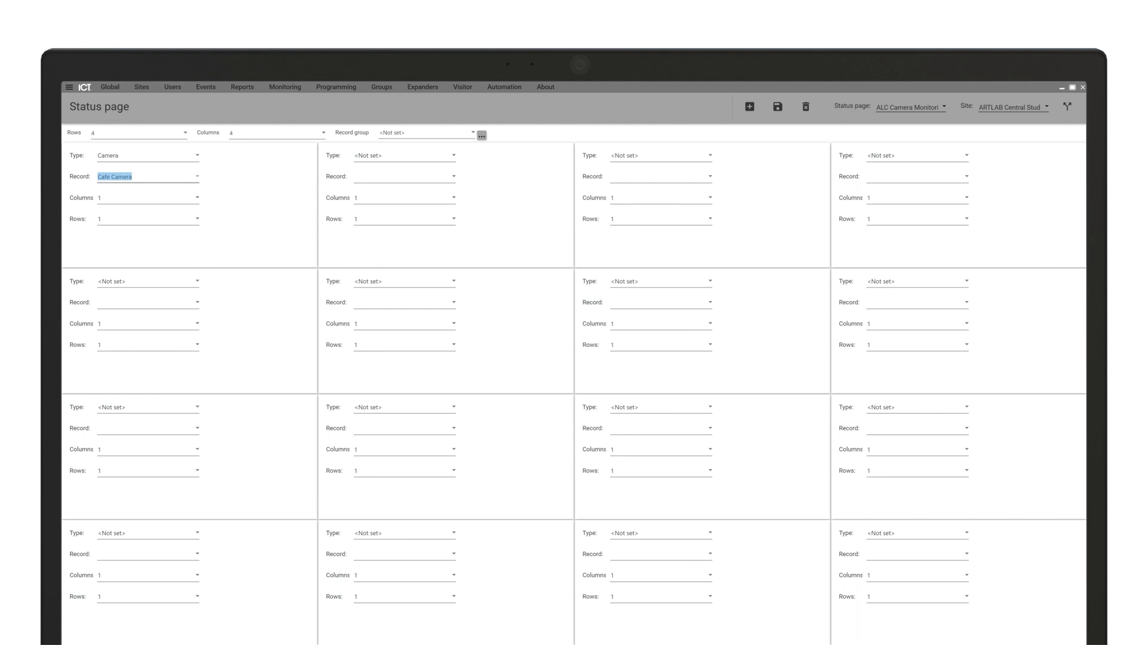
Make the second pane the ARTLAB Central Studio floor plan spanning 2 columns and 2 rows
left_click(333, 156)
key("Down")
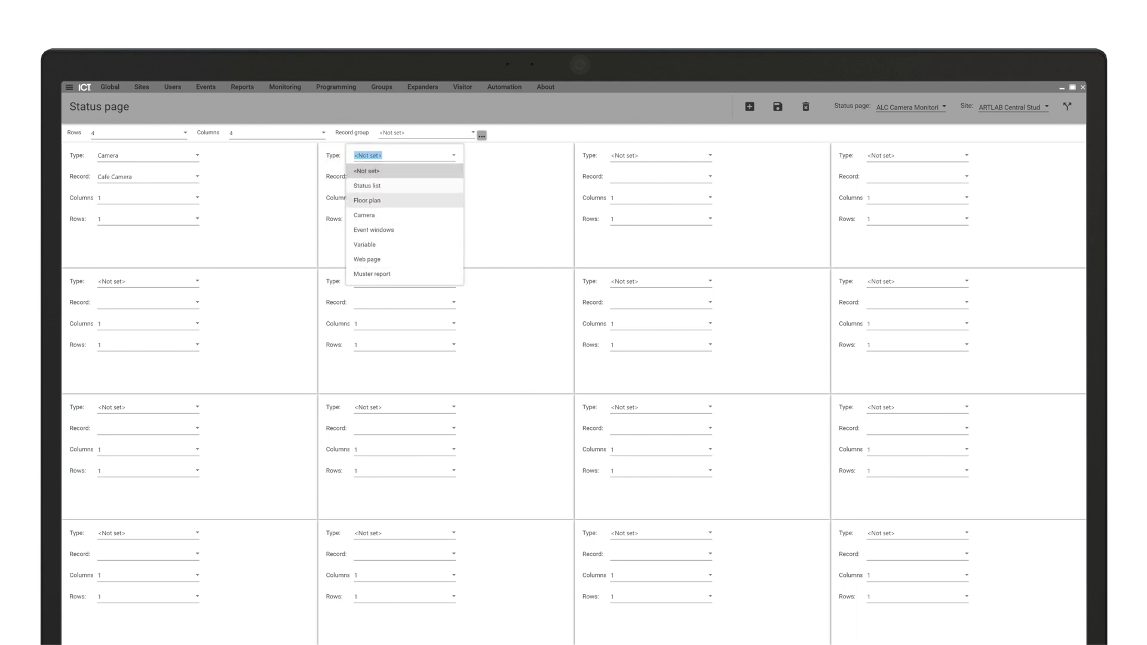
key("Return")
left_click(333, 177)
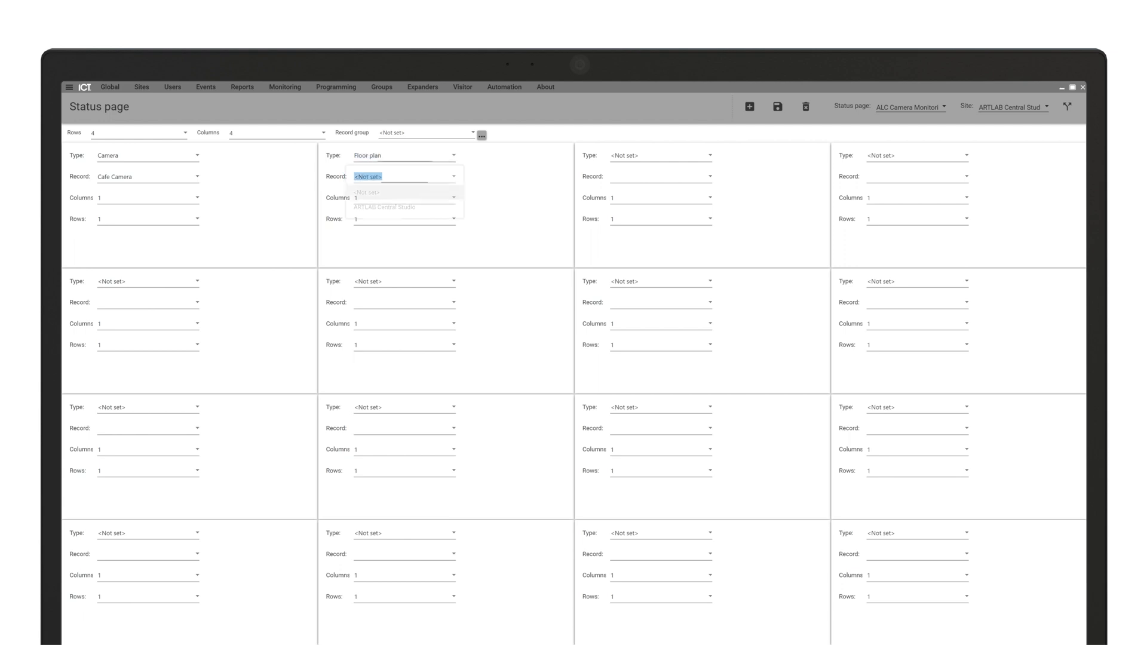
key("Down")
key("Return")
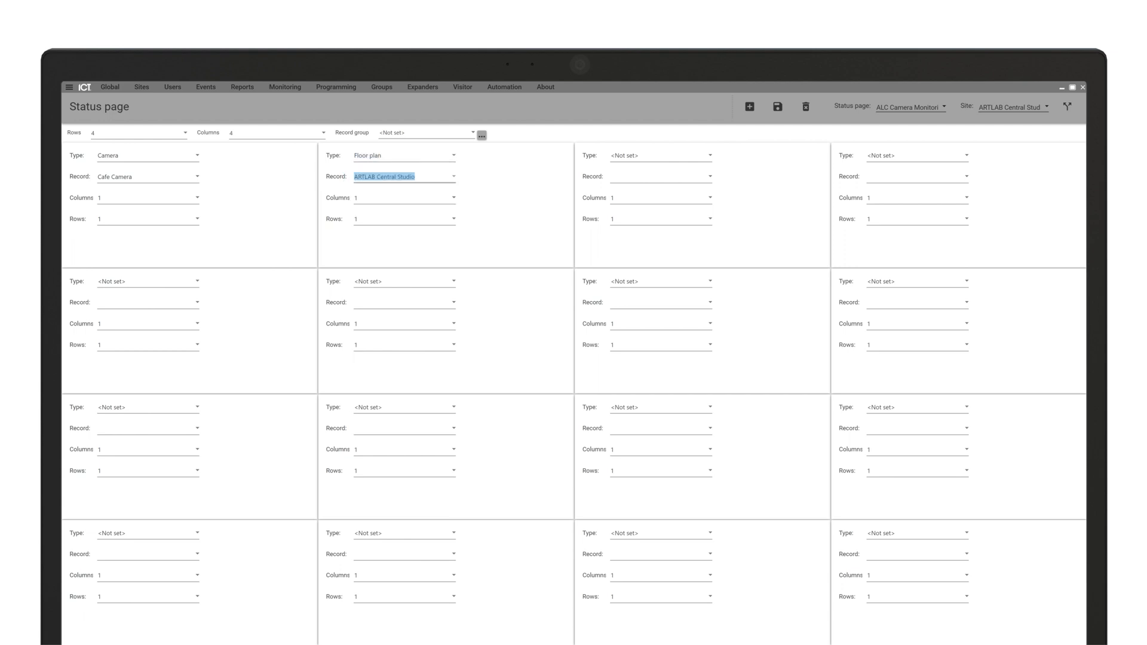
left_click(332, 199)
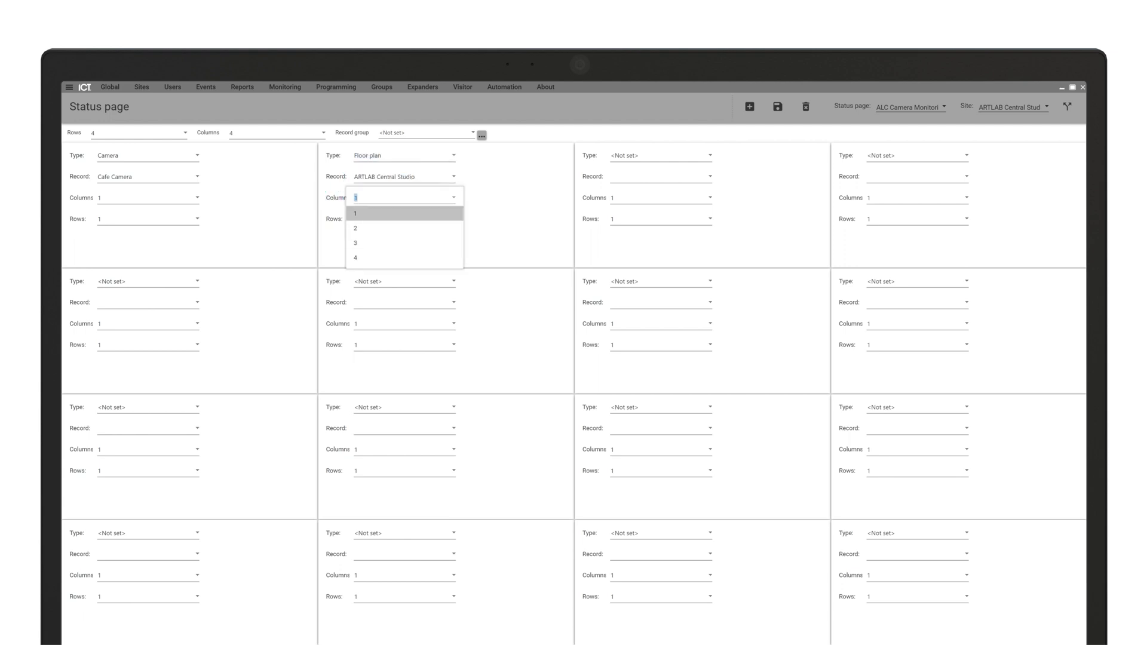
key("Down")
key("Return")
left_click(333, 219)
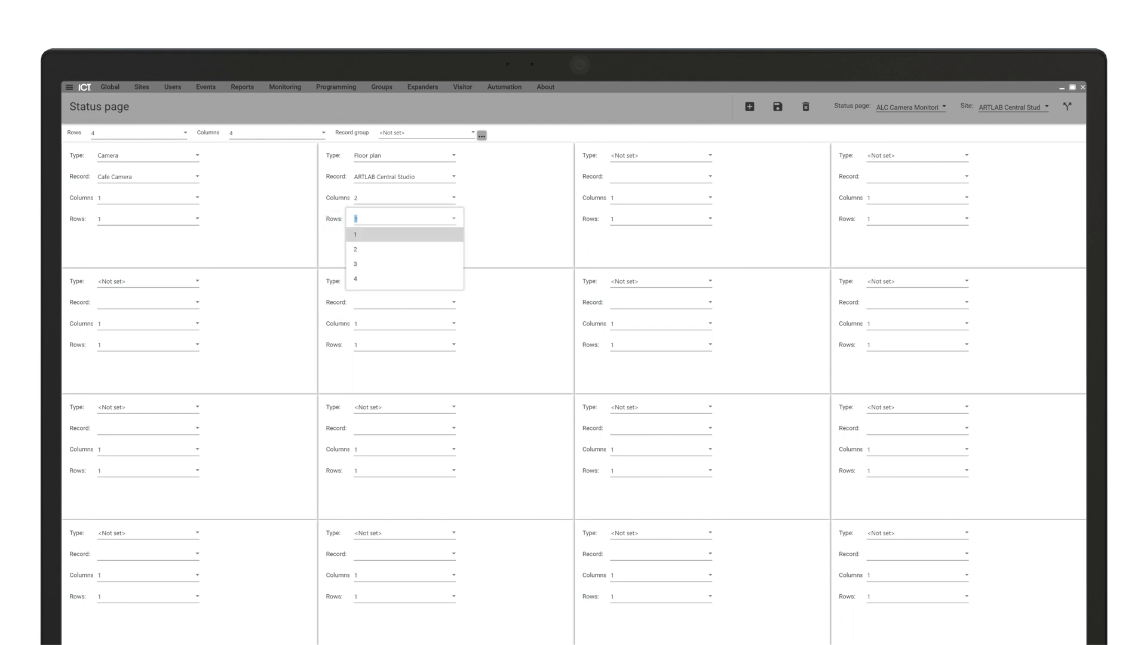
key("Down")
key("Return")
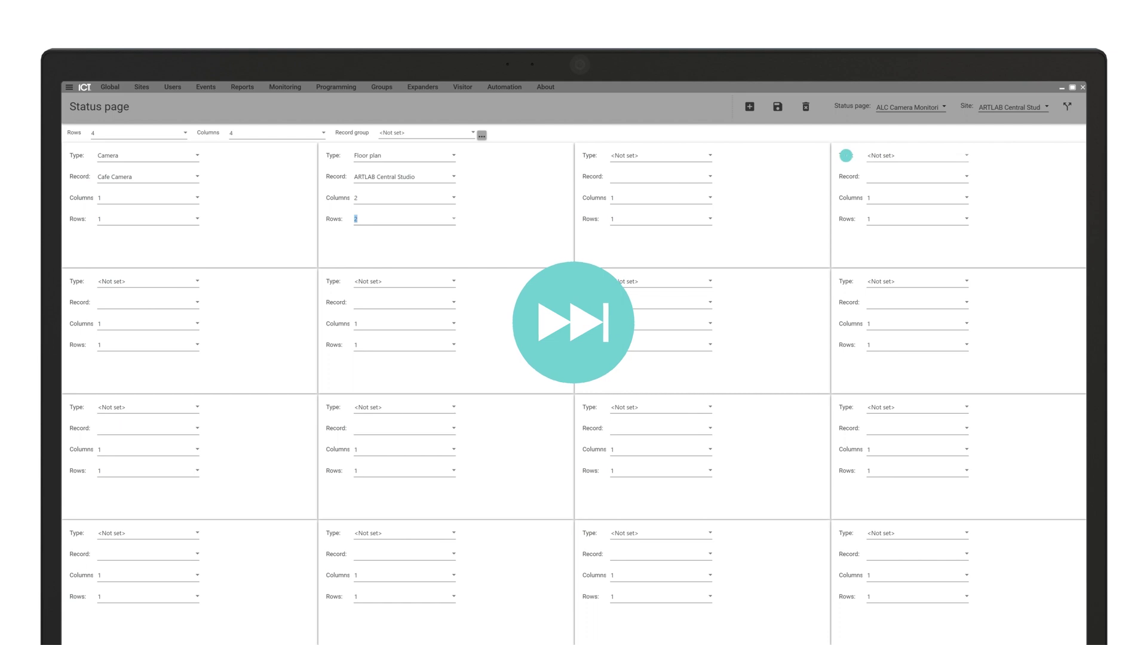
Set the fourth pane to Office Camera and row two's first pane to Warehouse Door to Carpark Camera
left_click(846, 156)
key("Return")
left_click(848, 177)
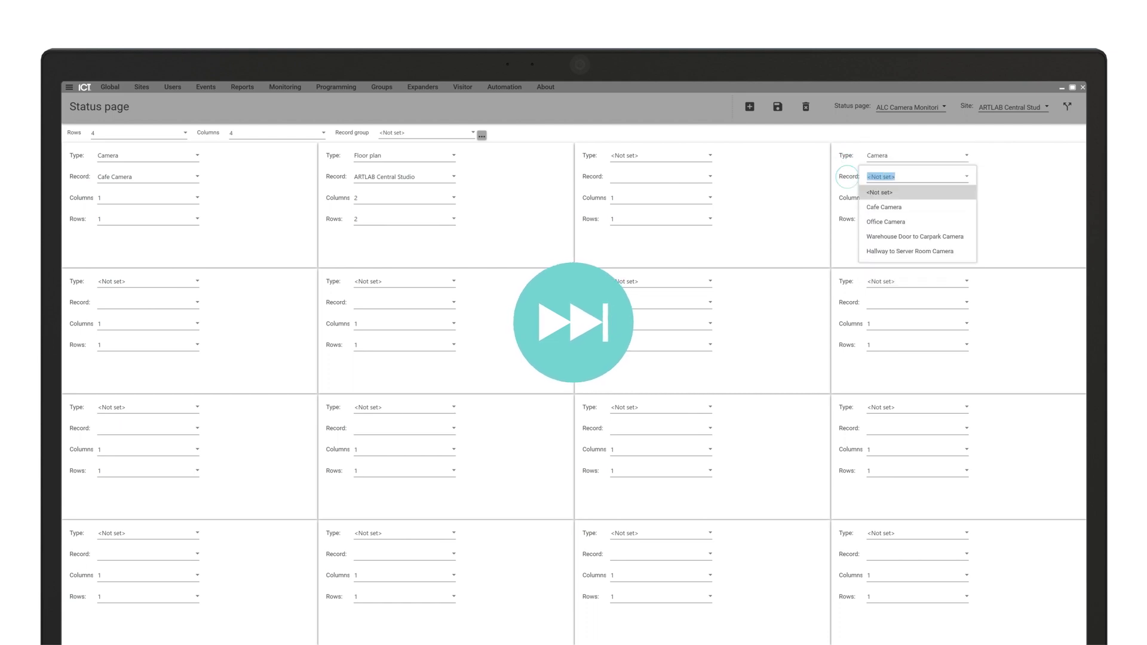
key("Down")
key("Down")
key("Return")
left_click(78, 282)
key("Down")
key("Down")
key("Down")
key("Return")
left_click(79, 302)
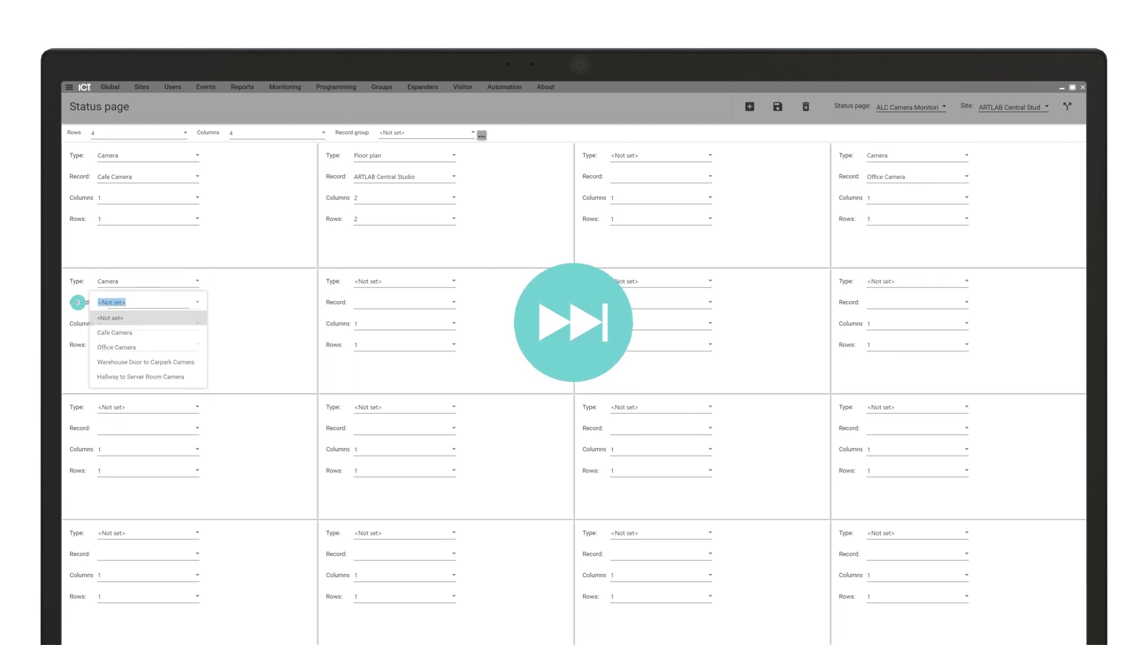
key("Down")
key("Down")
key("Down")
Set row two's last pane to a Camera view of Hallway to Server Room Camera
key("Return")
left_click(845, 282)
key("Down")
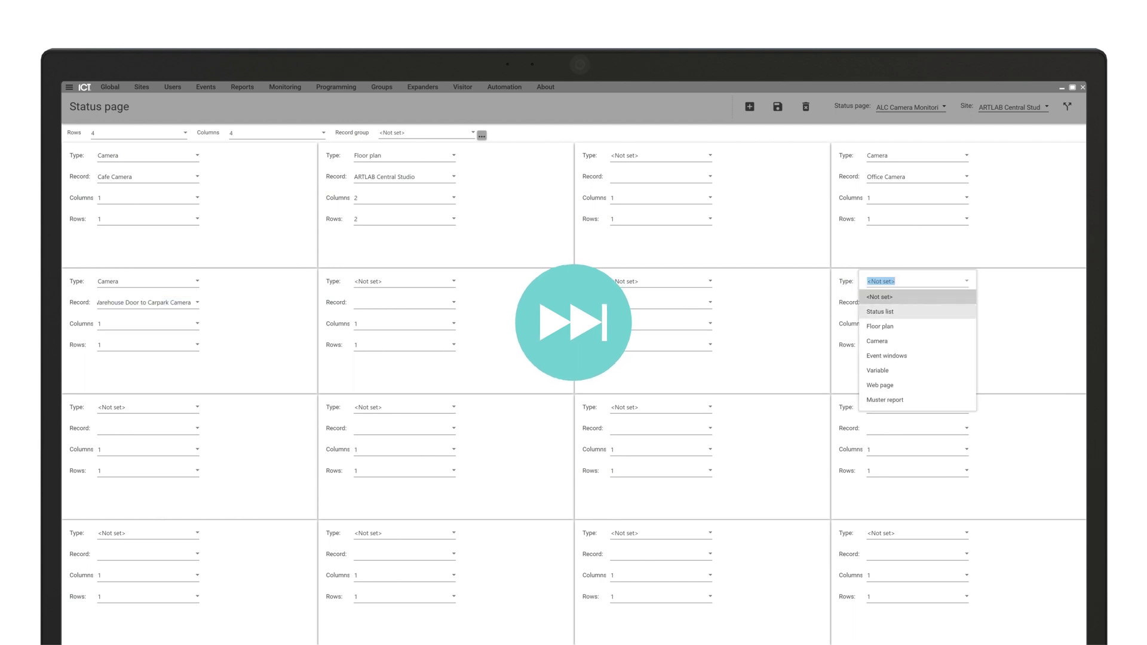
key("Down")
key("Down")
key("Return")
left_click(845, 302)
key("Down")
key("Down")
key("Down")
key("Return")
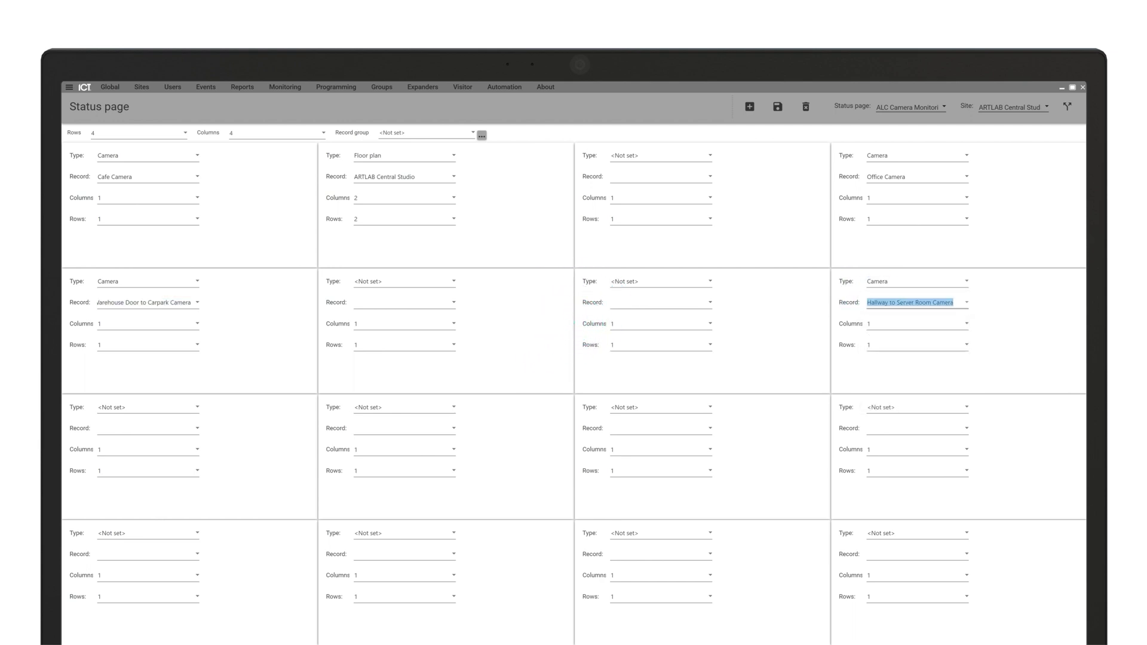
Make row three's first pane an Event window using the All HLI Events filter
left_click(76, 408)
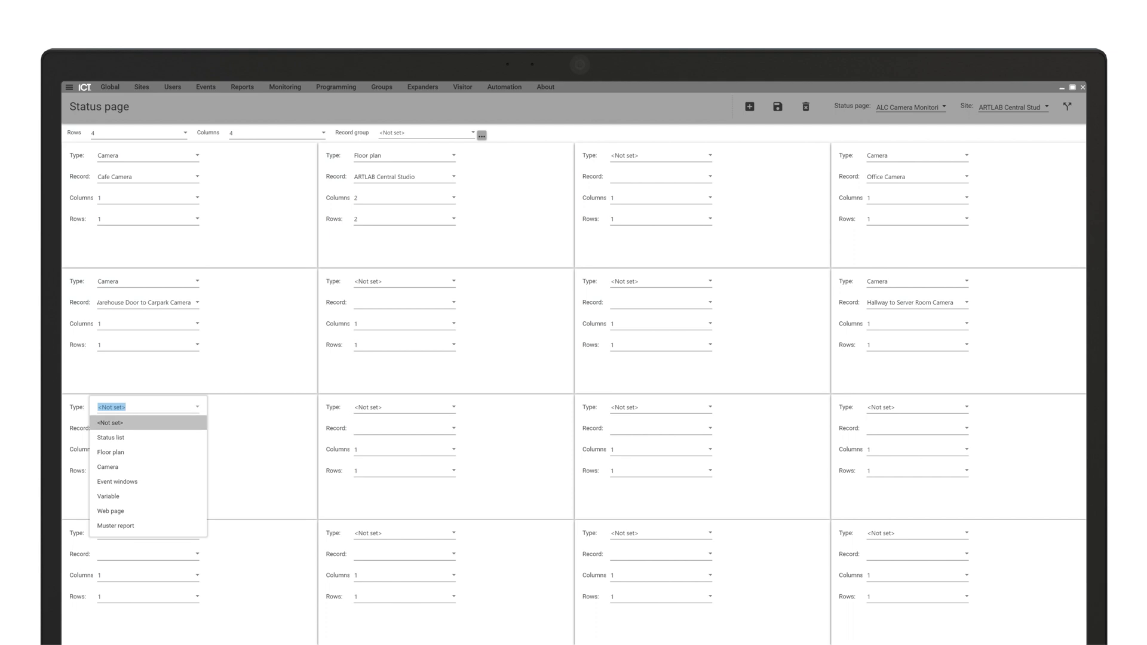
key("Down")
key("Down")
key("Down")
key("Down")
key("Return")
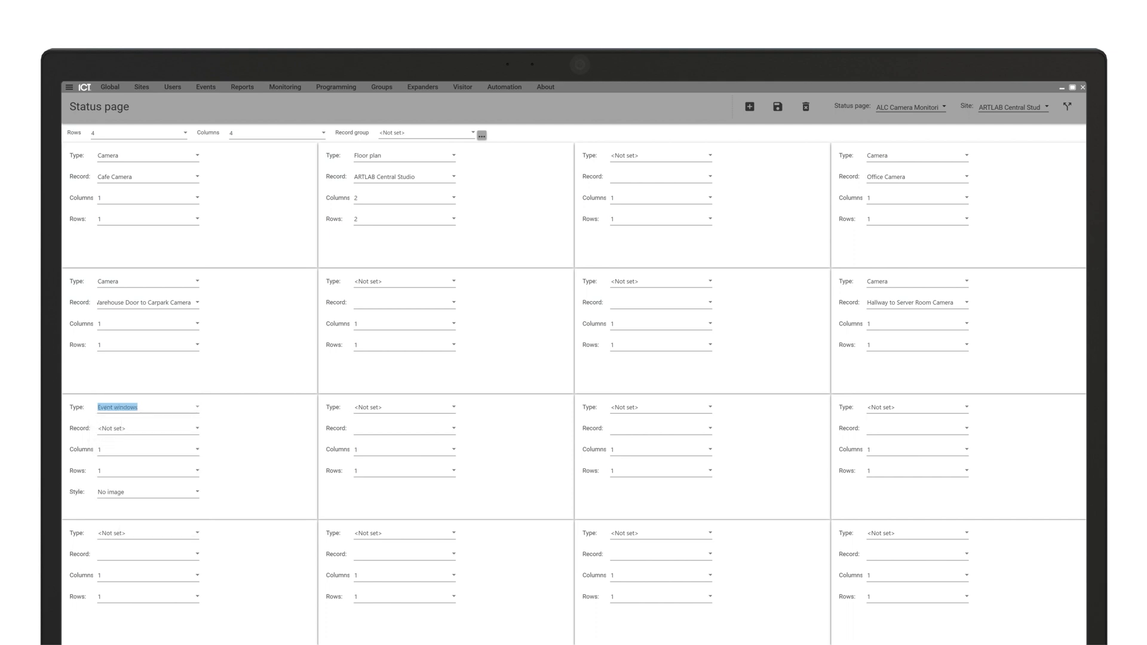
left_click(79, 429)
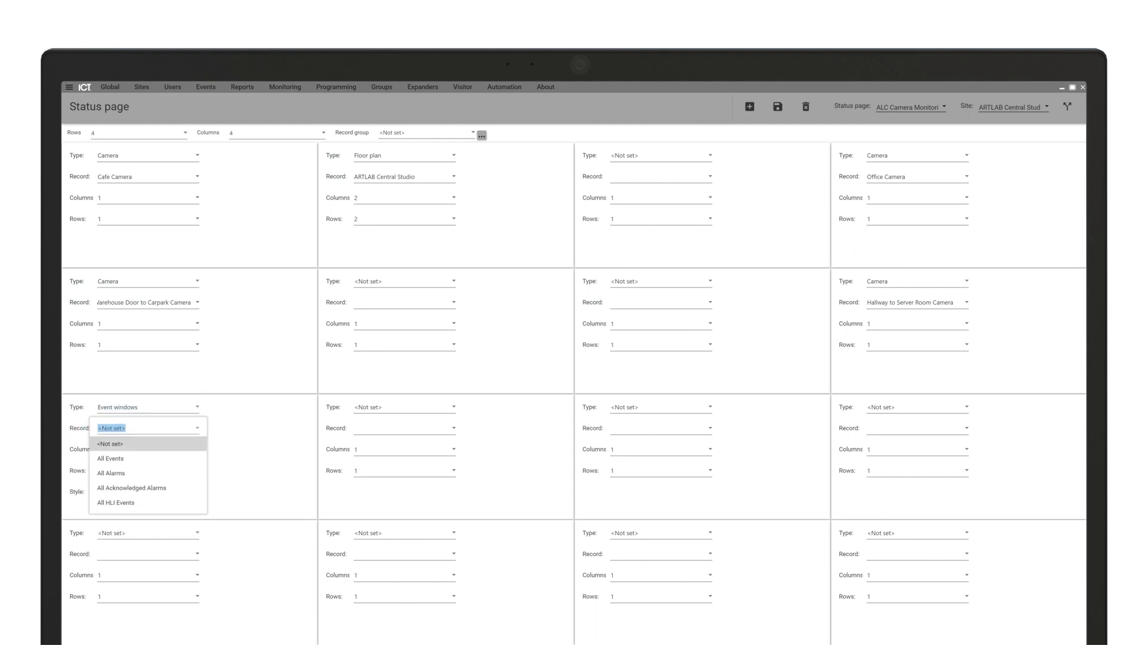
key("Down")
key("Down")
key("Down")
key("Down")
key("Return")
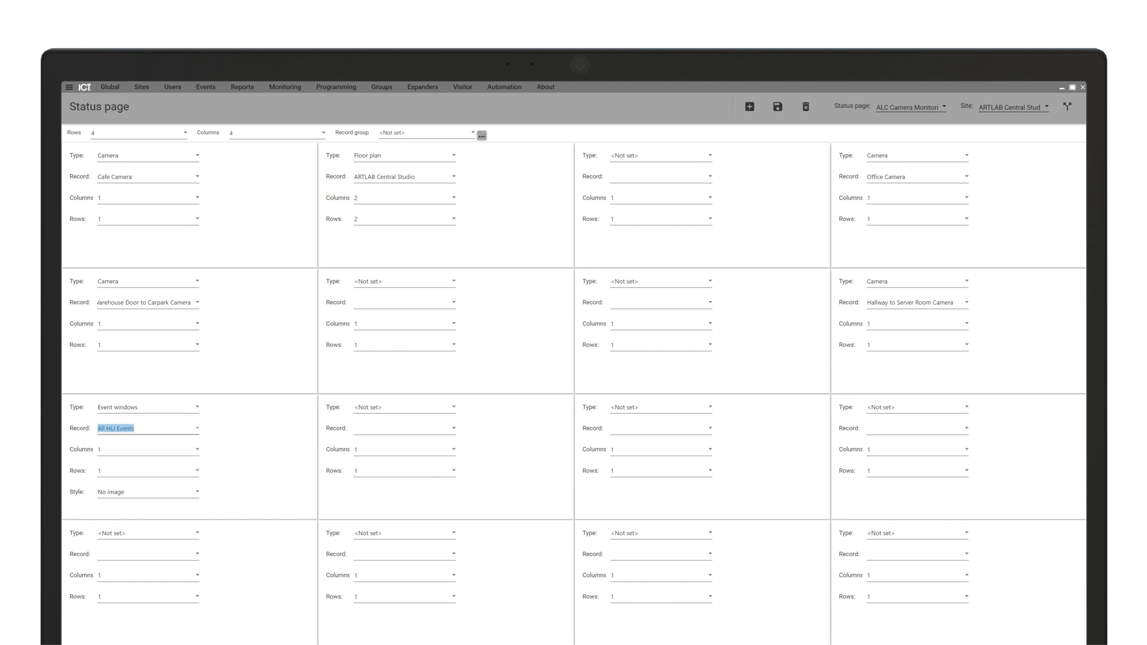
Span the event window 4 columns by 2 rows and save the status page
left_click(77, 449)
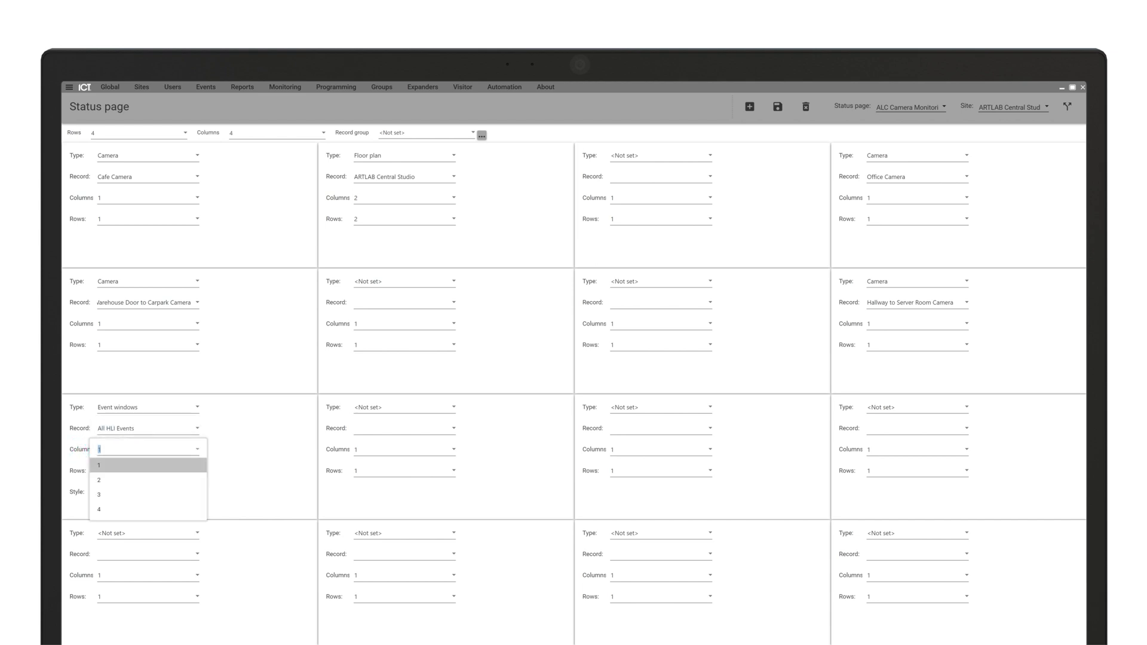
key("Down")
key("Down")
key("Down")
key("Return")
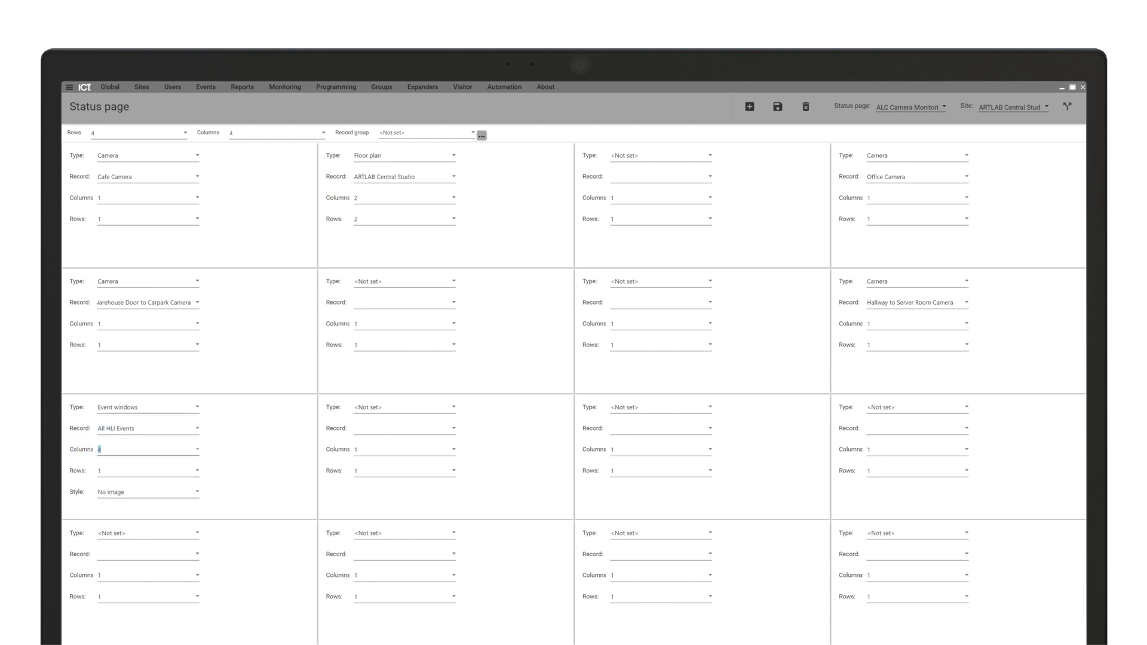
left_click(76, 471)
key("Down")
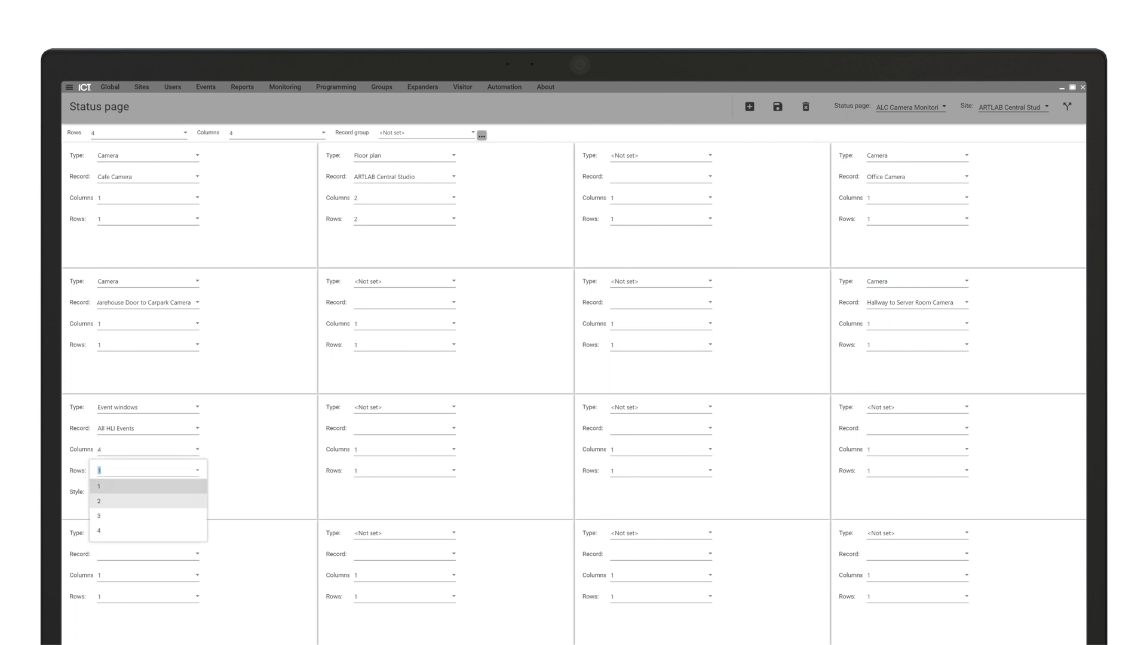
key("Return")
left_click(777, 107)
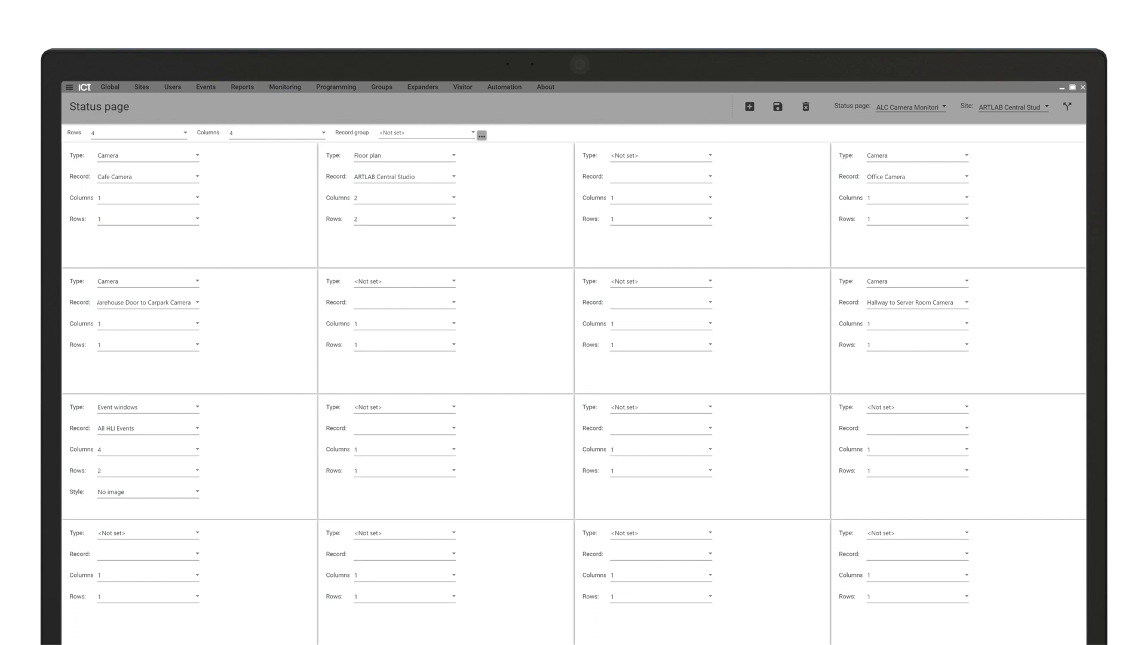
left_click(282, 87)
Show the ALC Camera Monitoring page live in Status page view
left_click(260, 108)
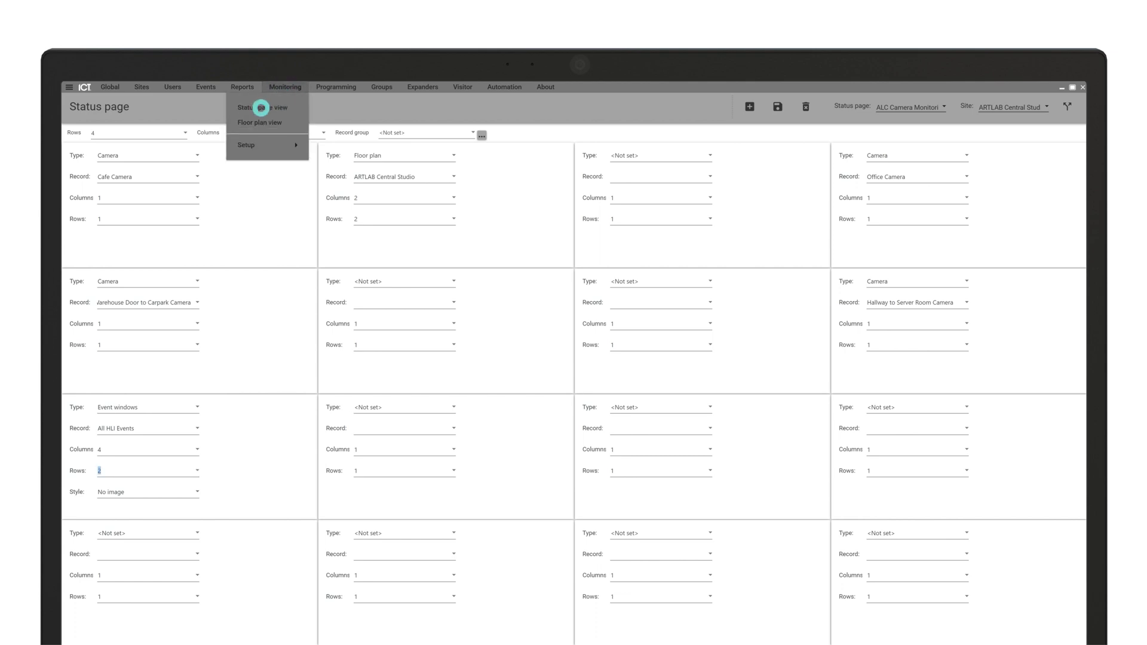
left_click(943, 106)
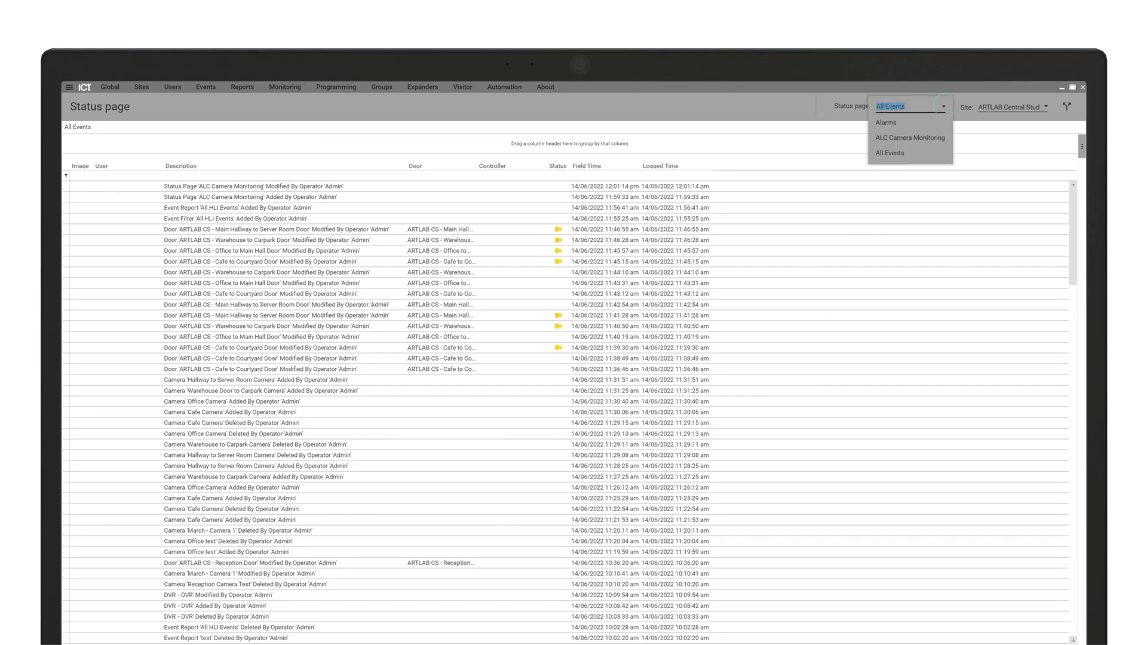
left_click(881, 137)
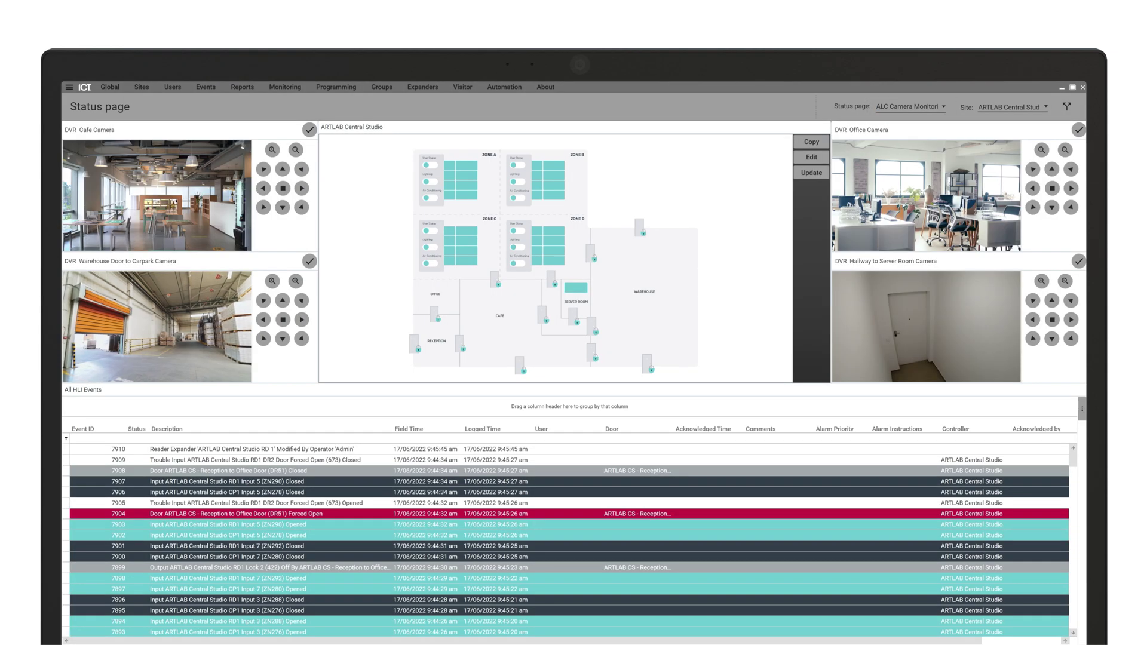